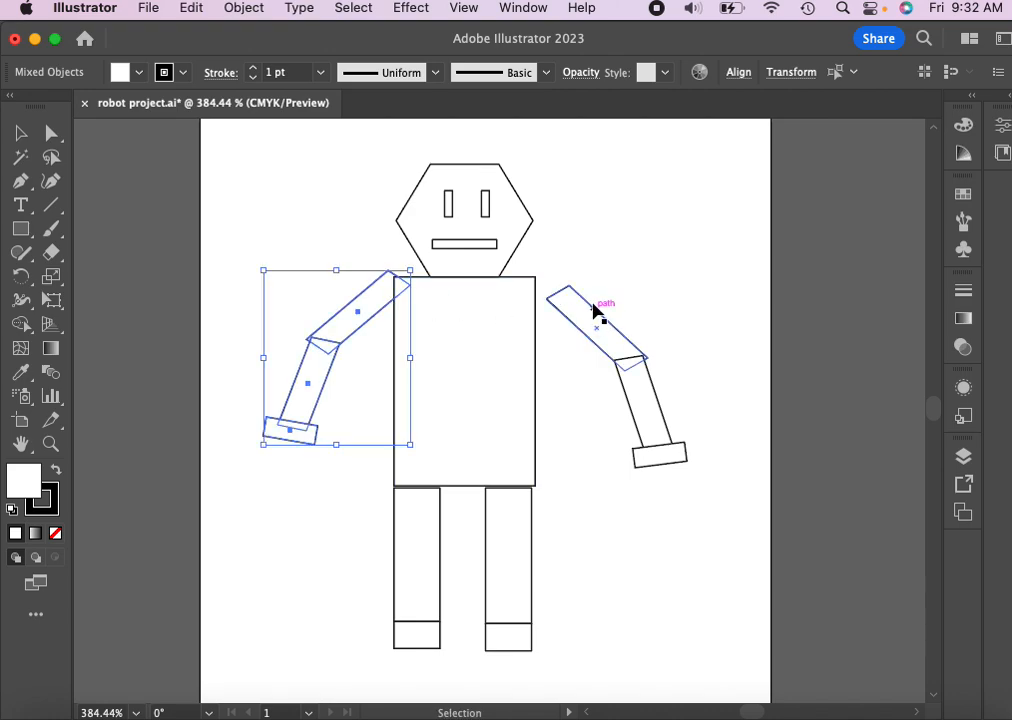
- Move both robot arms outward so that clear gaps separate them from the torso
left_click_drag(555, 262, 683, 502)
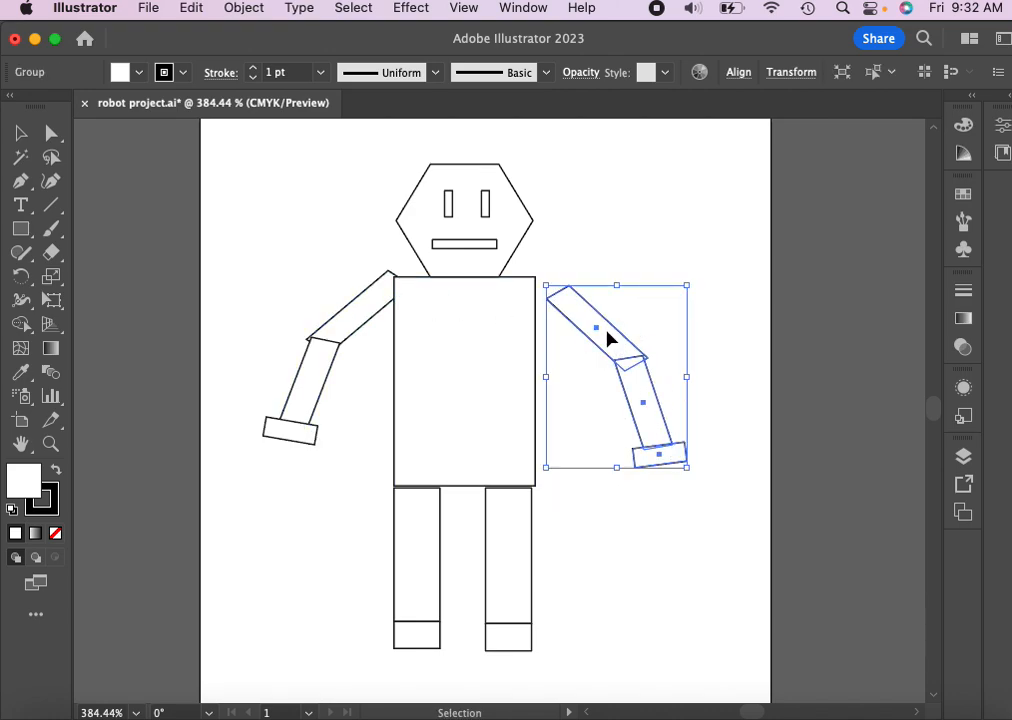
left_click_drag(610, 336, 585, 315)
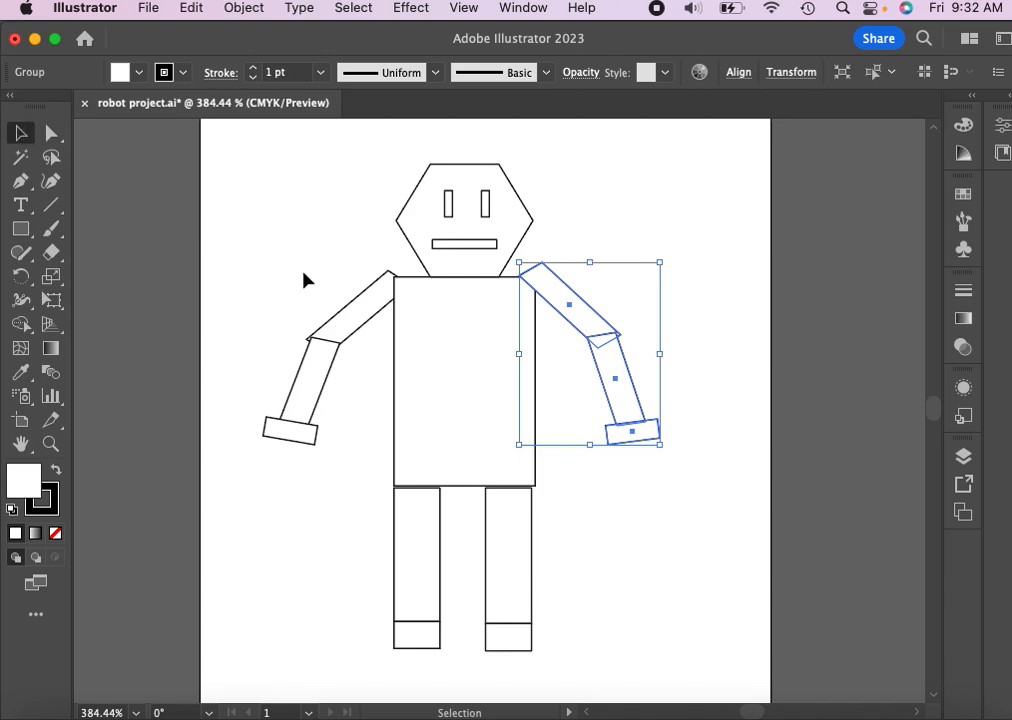
left_click_drag(242, 253, 364, 481)
left_click_drag(366, 316, 296, 316)
left_click_drag(570, 220, 698, 542)
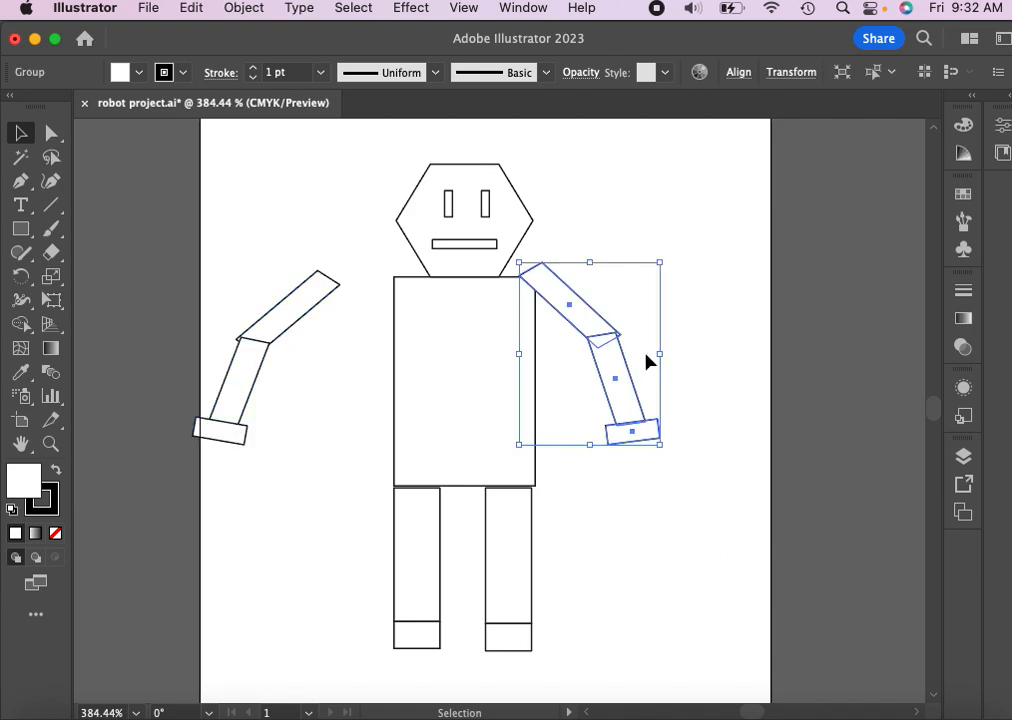
left_click_drag(592, 334, 648, 344)
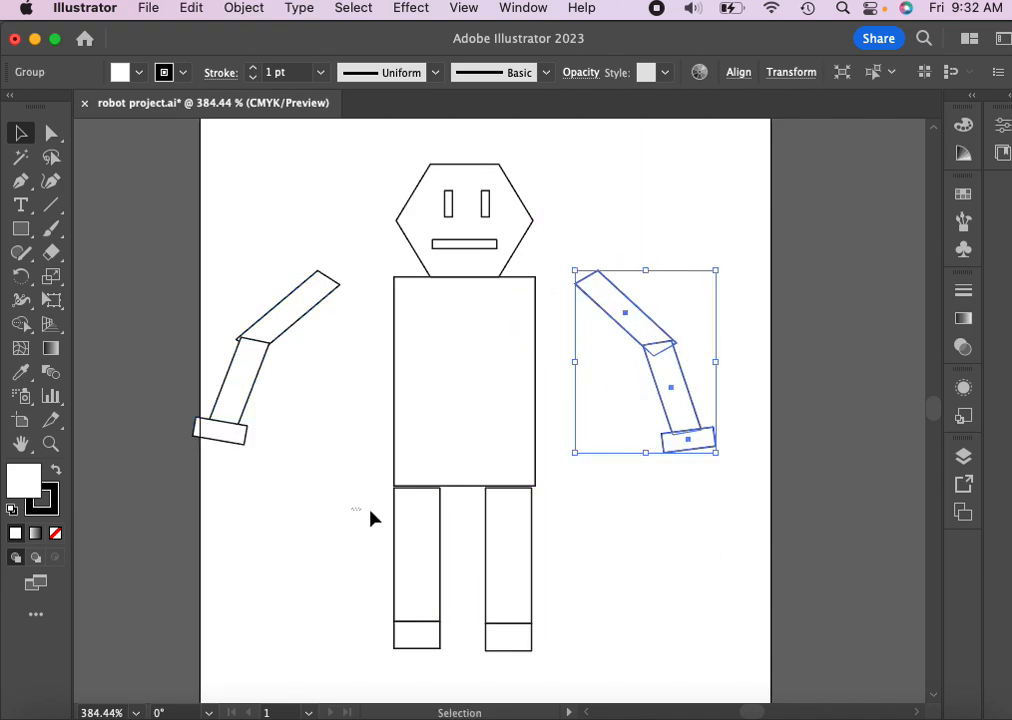
- Move both legs outward from the torso and raise the head with its face slightly above the body
left_click_drag(352, 511, 445, 660)
left_click_drag(429, 562, 351, 553)
left_click_drag(447, 520, 581, 653)
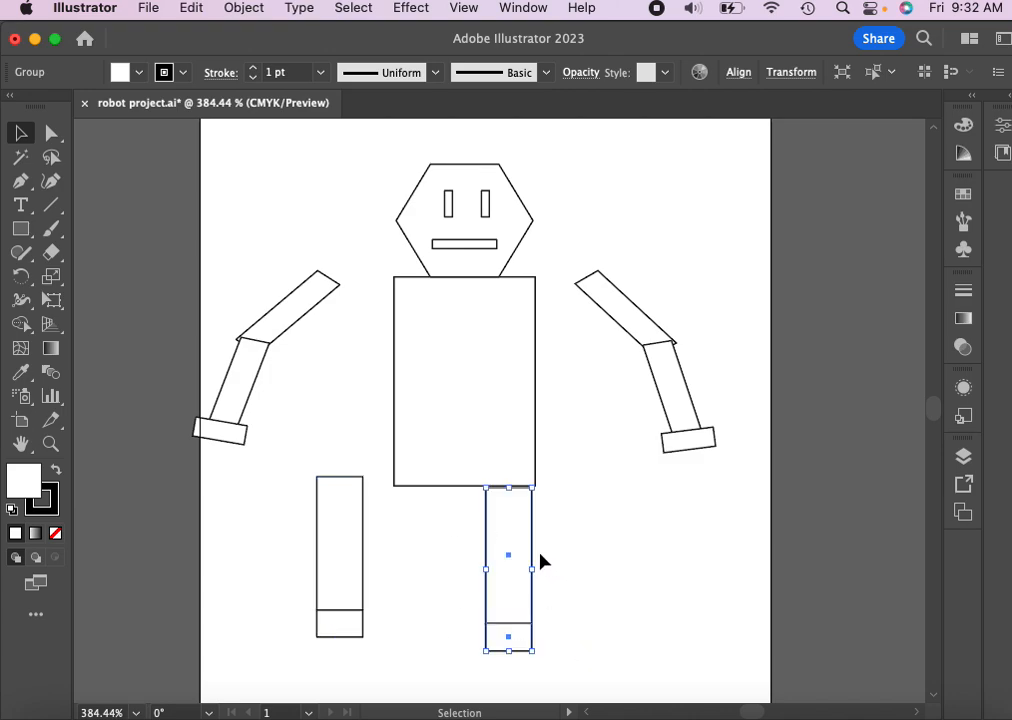
left_click_drag(511, 528, 600, 525)
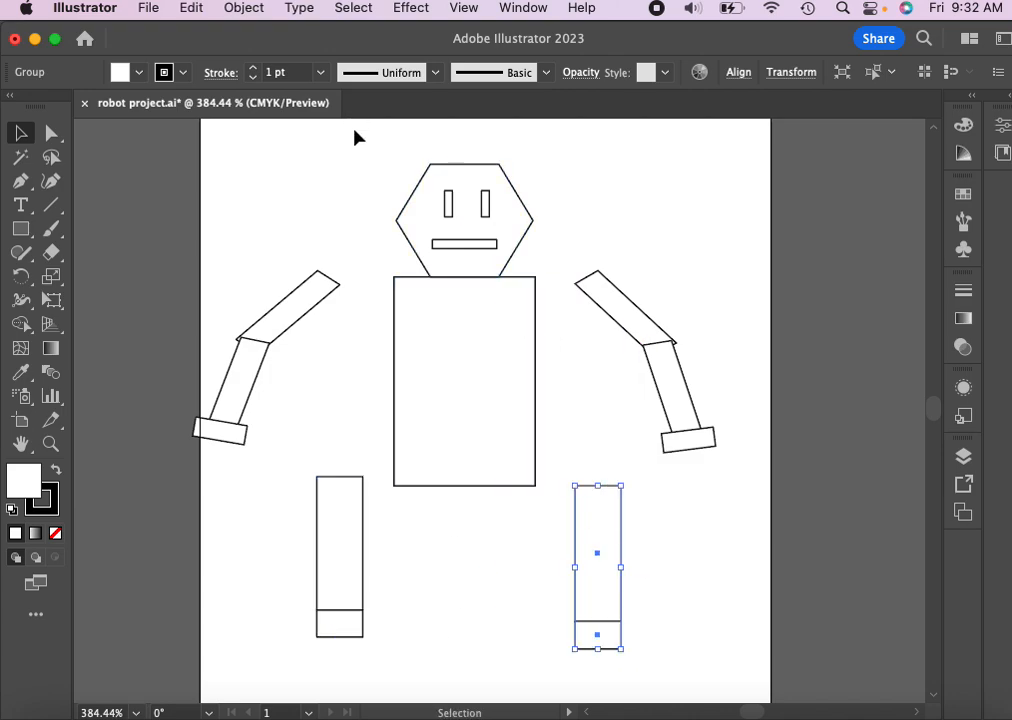
left_click_drag(355, 129, 495, 240)
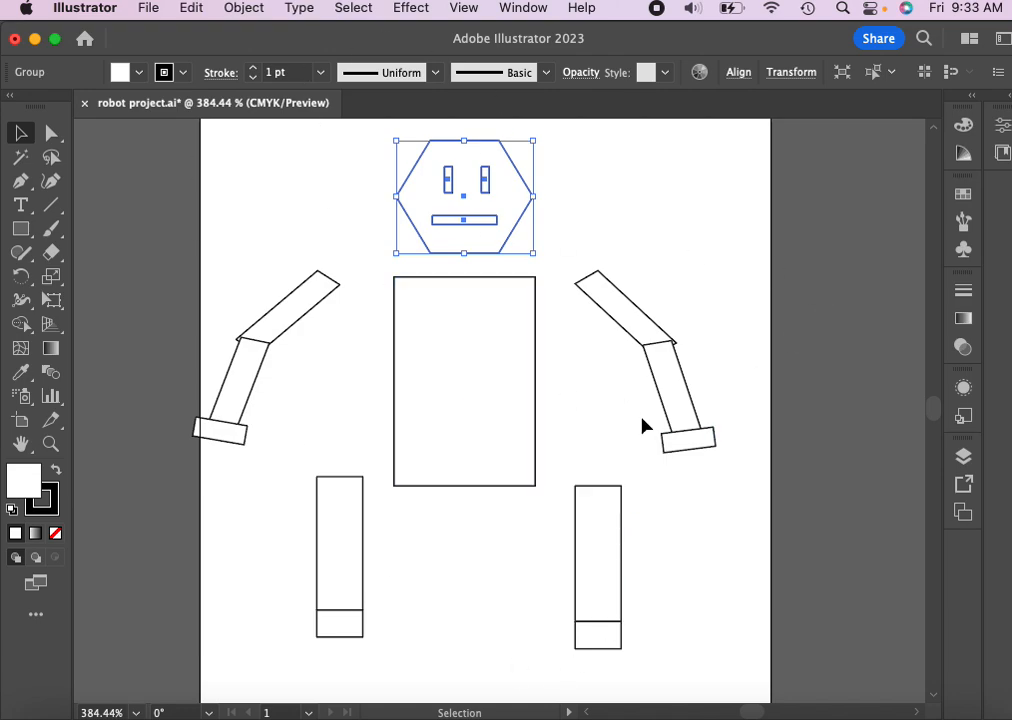
- Copy all the separated robot parts and switch to Adobe Photoshop 2023, fitting its window to the screen
key("a")
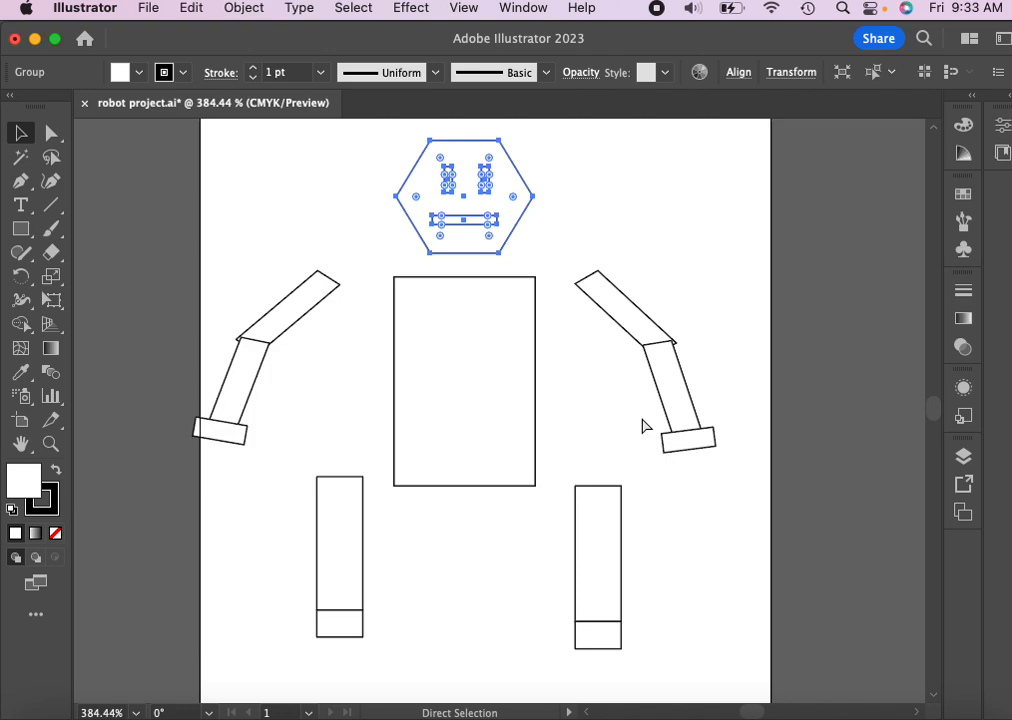
key("v")
key("super+a")
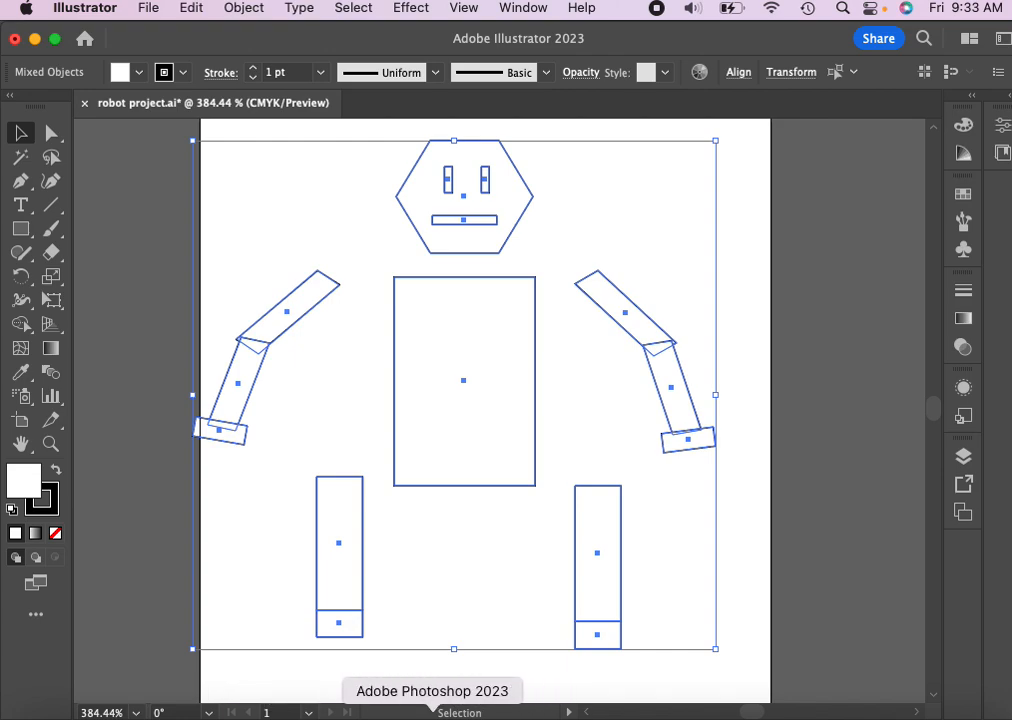
left_click(432, 714)
double_click(85, 33)
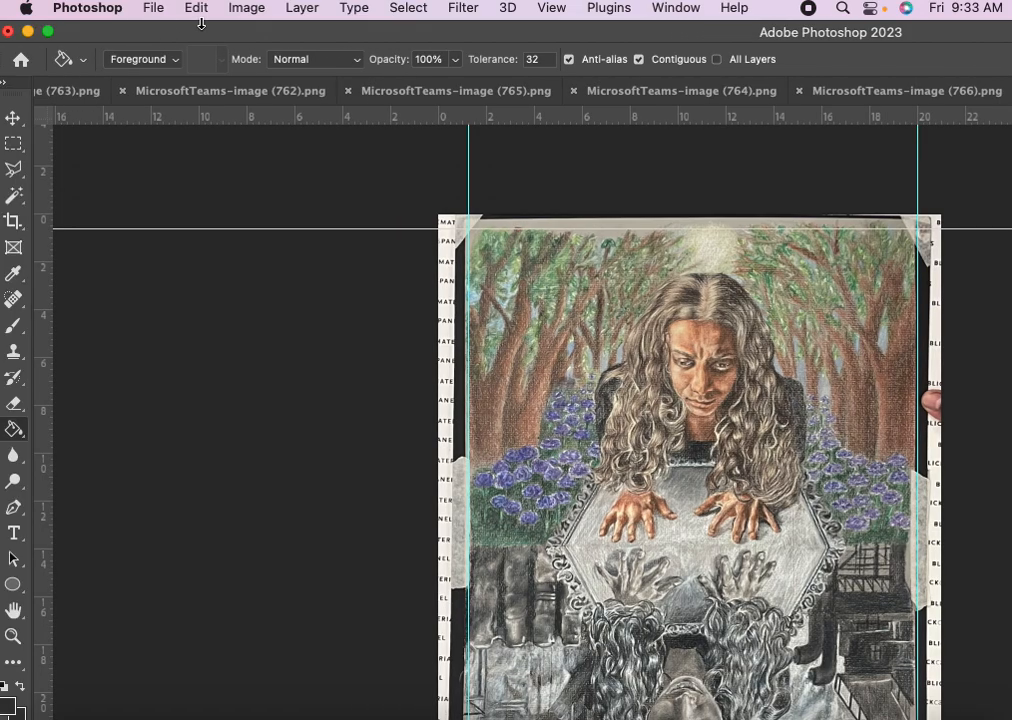
left_click(47, 32)
- Create a new document from the HDTV 1080p film and video preset, 1920 x 1080 px at 72 ppi
left_click(153, 8)
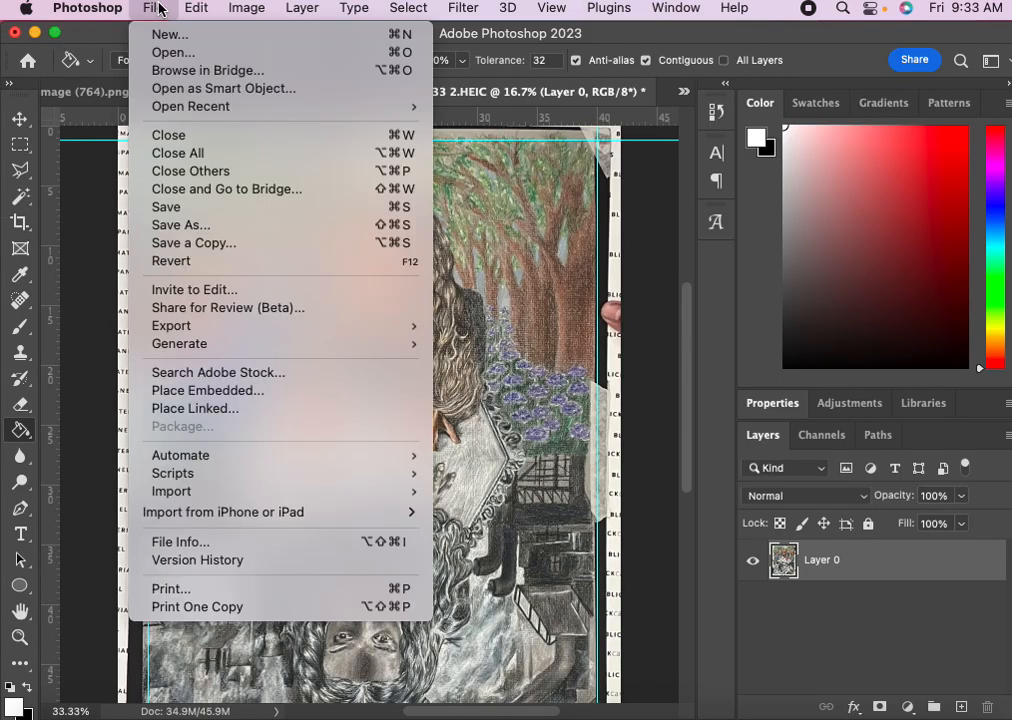
left_click(161, 36)
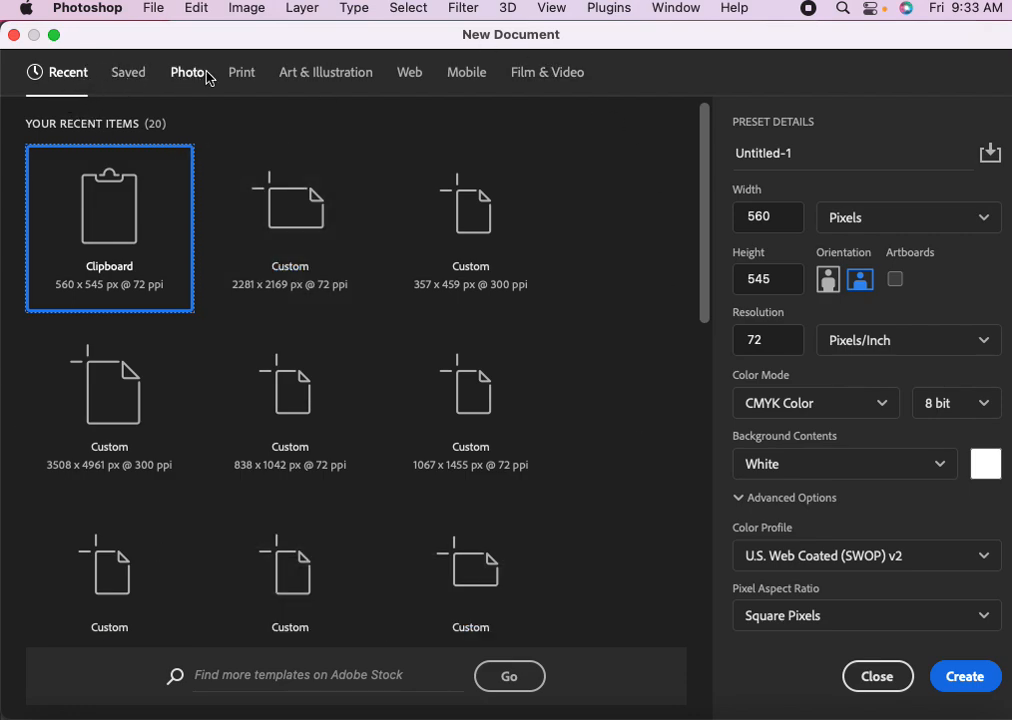
left_click(535, 77)
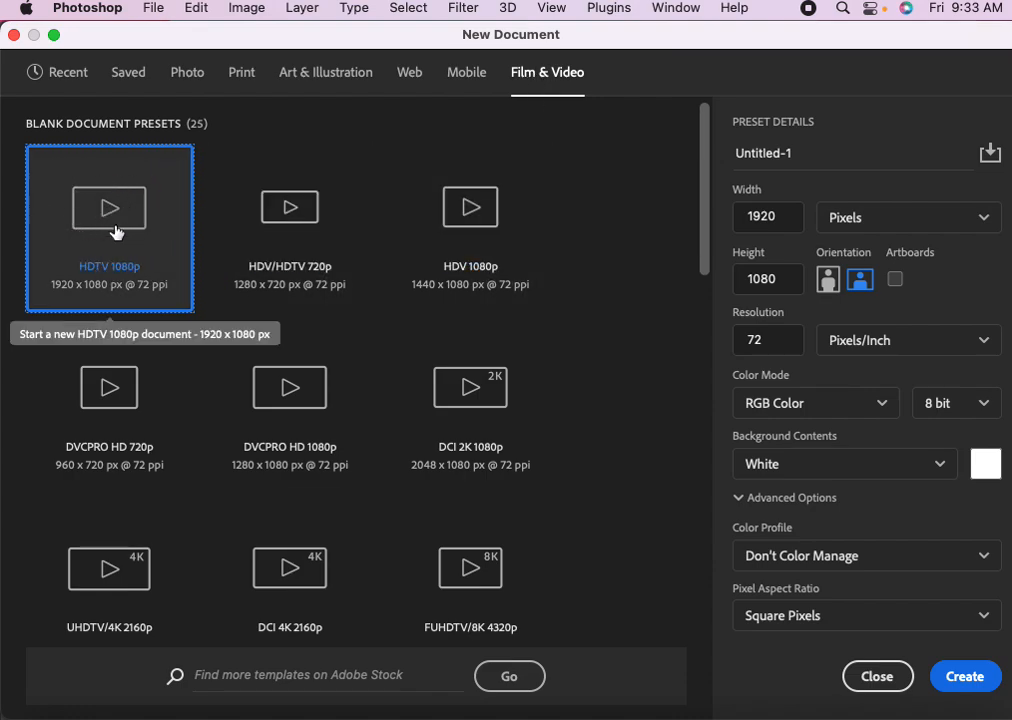
left_click(965, 677)
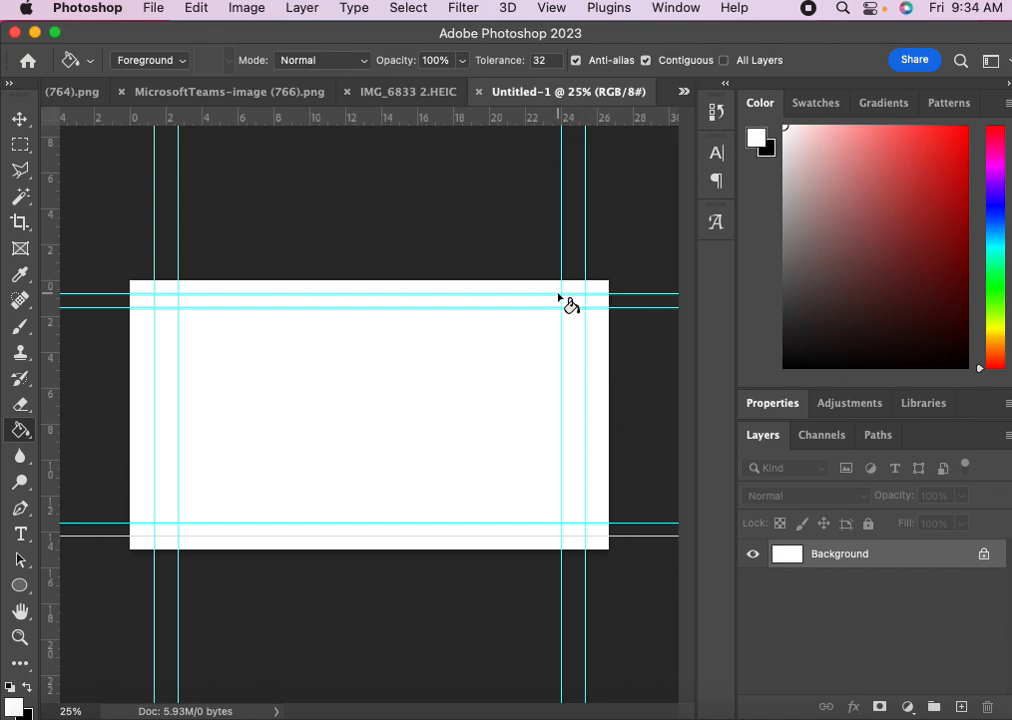
- Paste the copied robot artwork into the new document as Pixels
key("super+v")
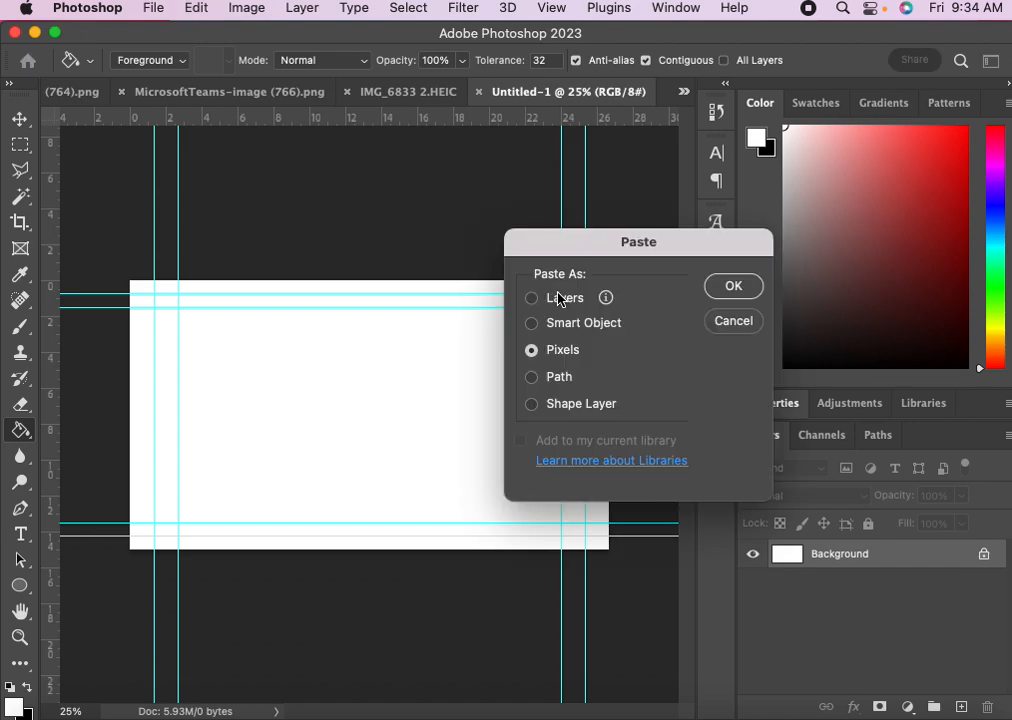
left_click_drag(603, 245, 674, 178)
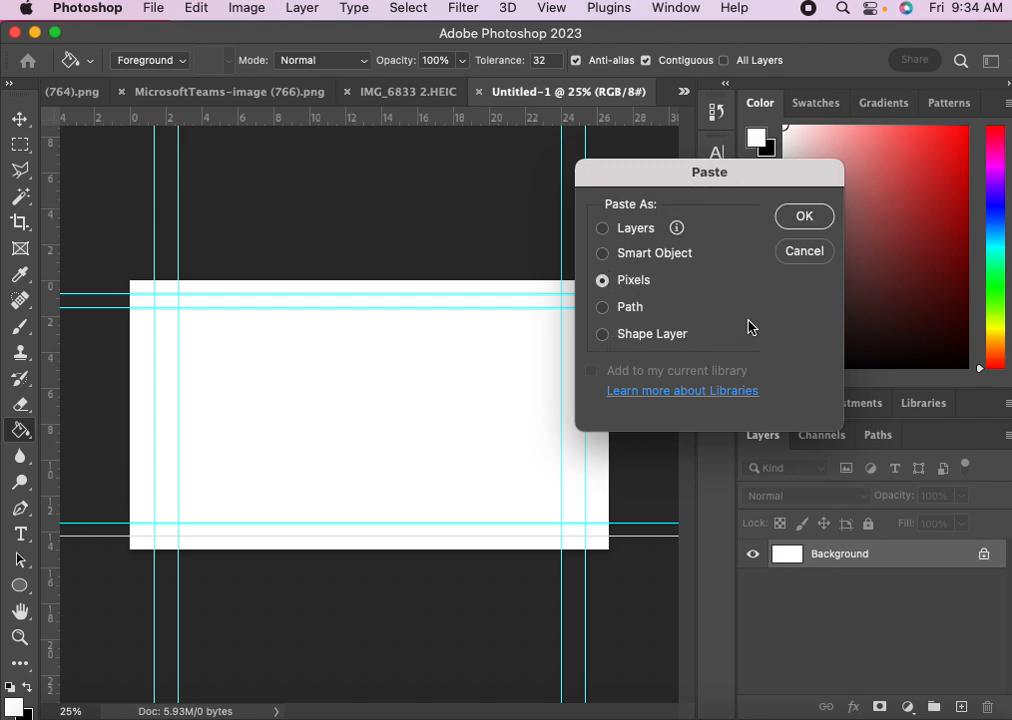
left_click(818, 222)
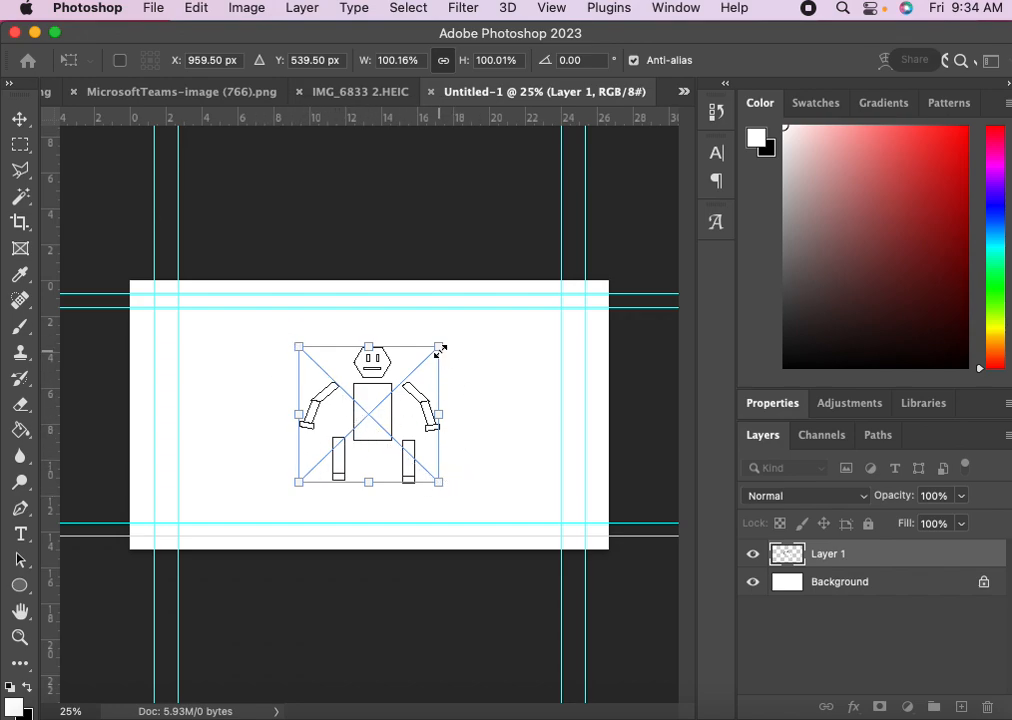
- Enlarge the pasted robot to about 149% and place it near the centre of the canvas
left_click_drag(439, 348, 506, 282)
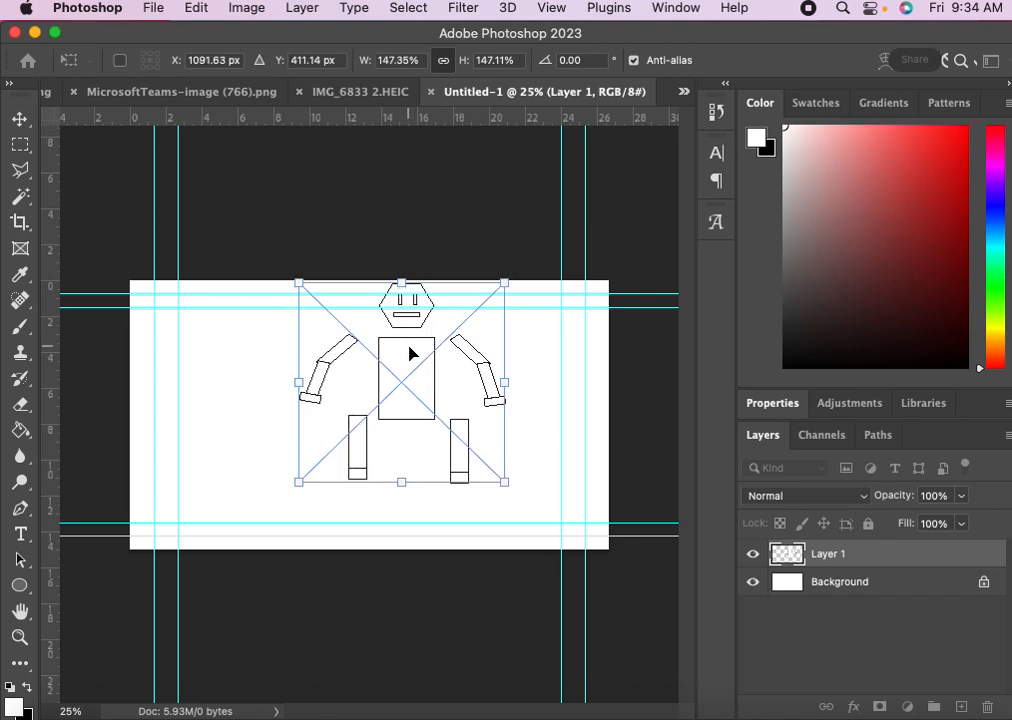
left_click_drag(410, 352, 378, 384)
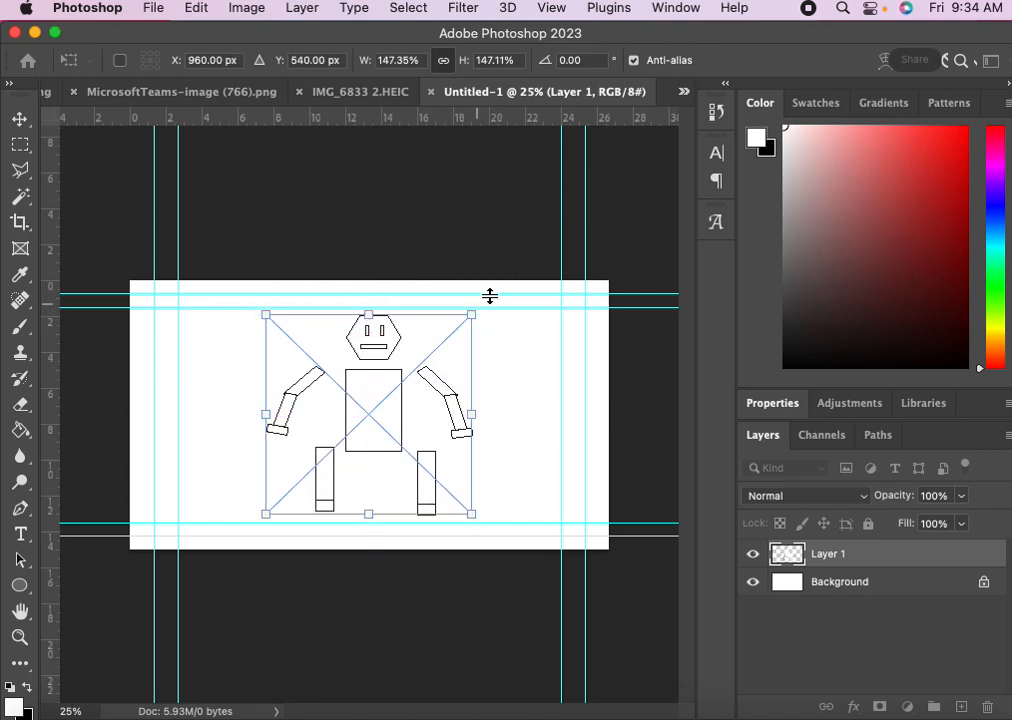
left_click_drag(471, 315, 489, 330)
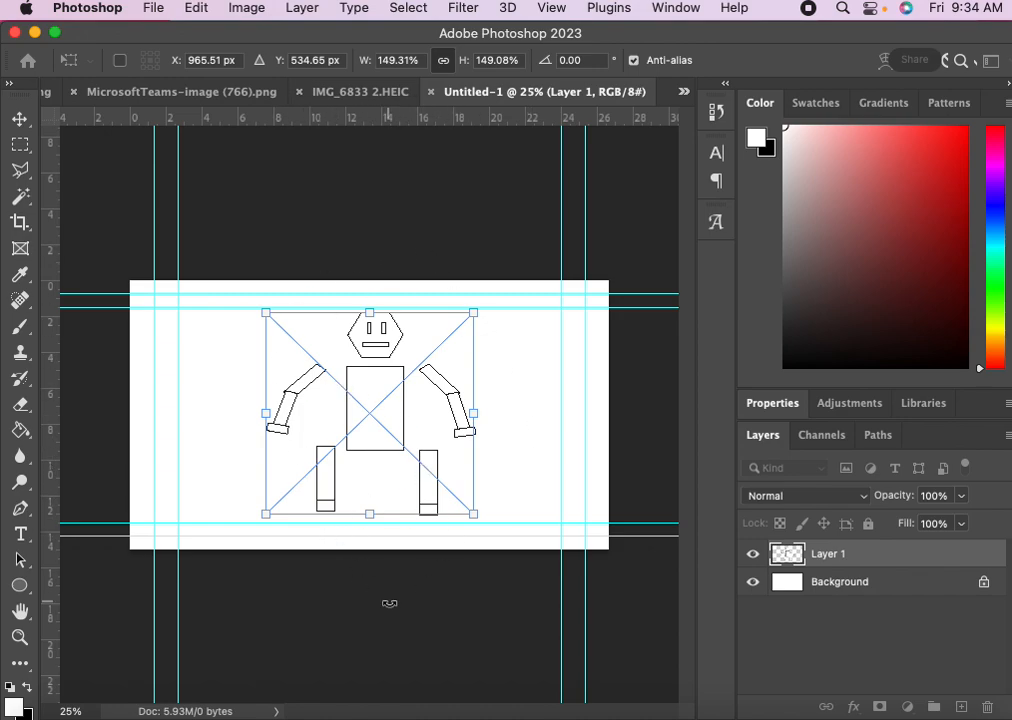
key("Return")
key("g")
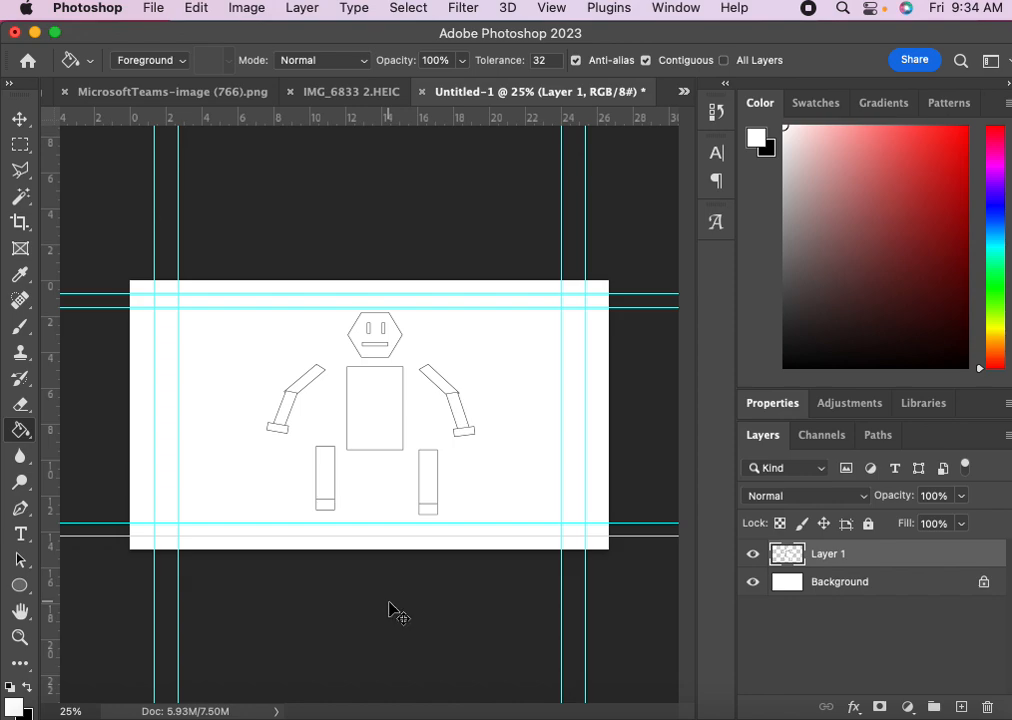
- Hide the white Background layer so only the robot parts show over transparency
key("super+equal")
key("super+equal")
key("super+minus")
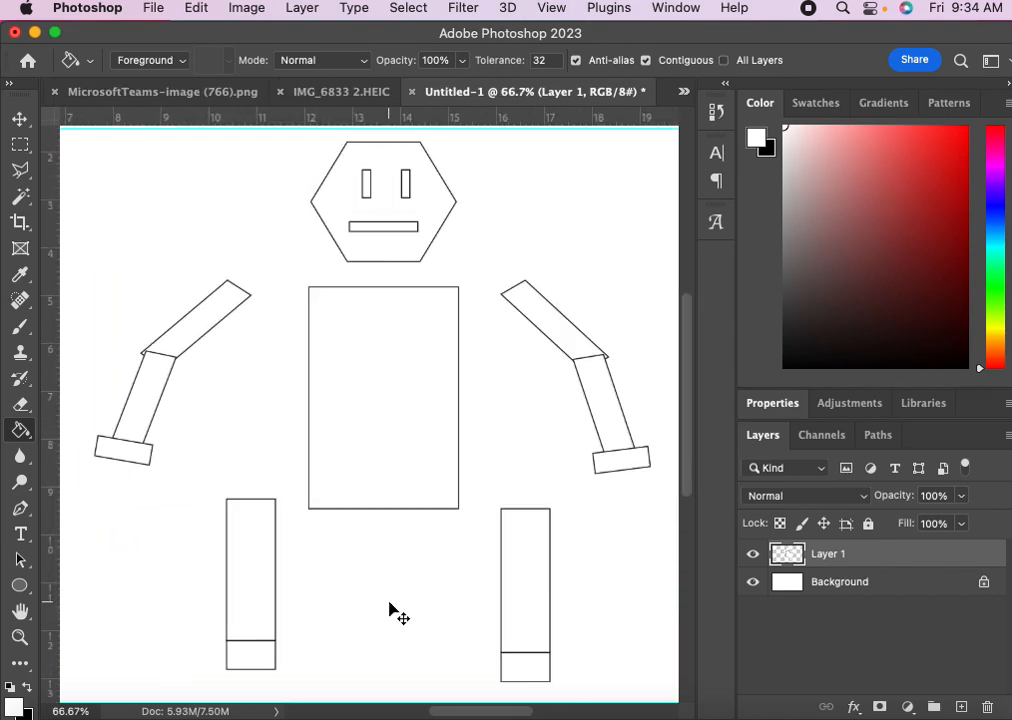
key("super+equal")
left_click(756, 586)
left_click(755, 585)
left_click(755, 585)
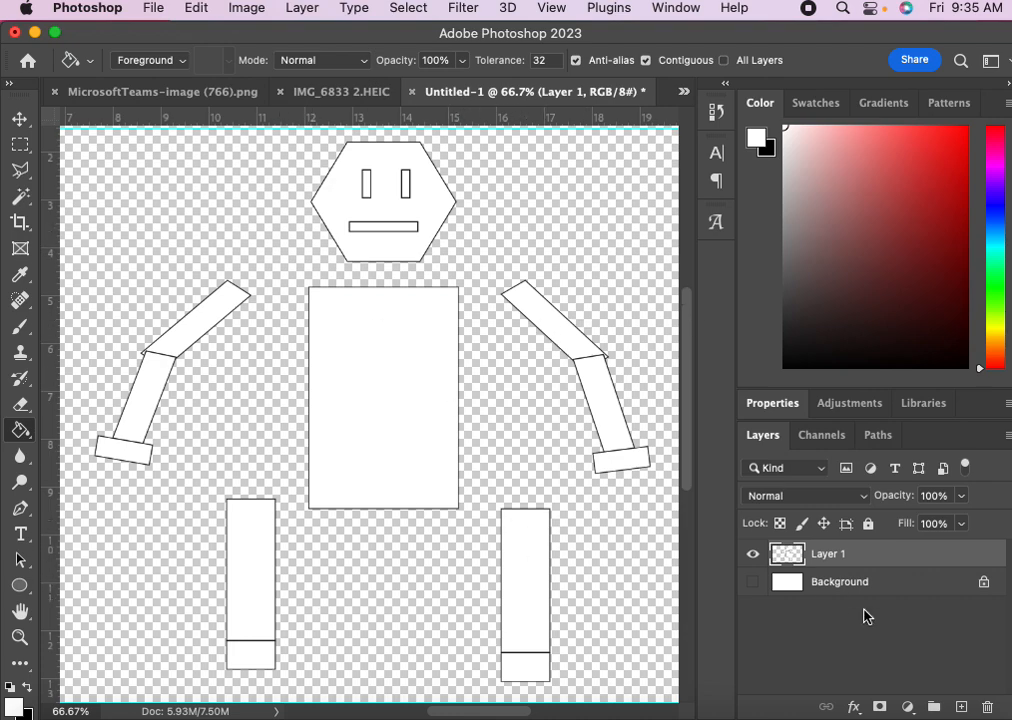
- Rename the pasted artwork's layer to Robot and lock it completely
double_click(840, 554)
type("Robot")
key("Return")
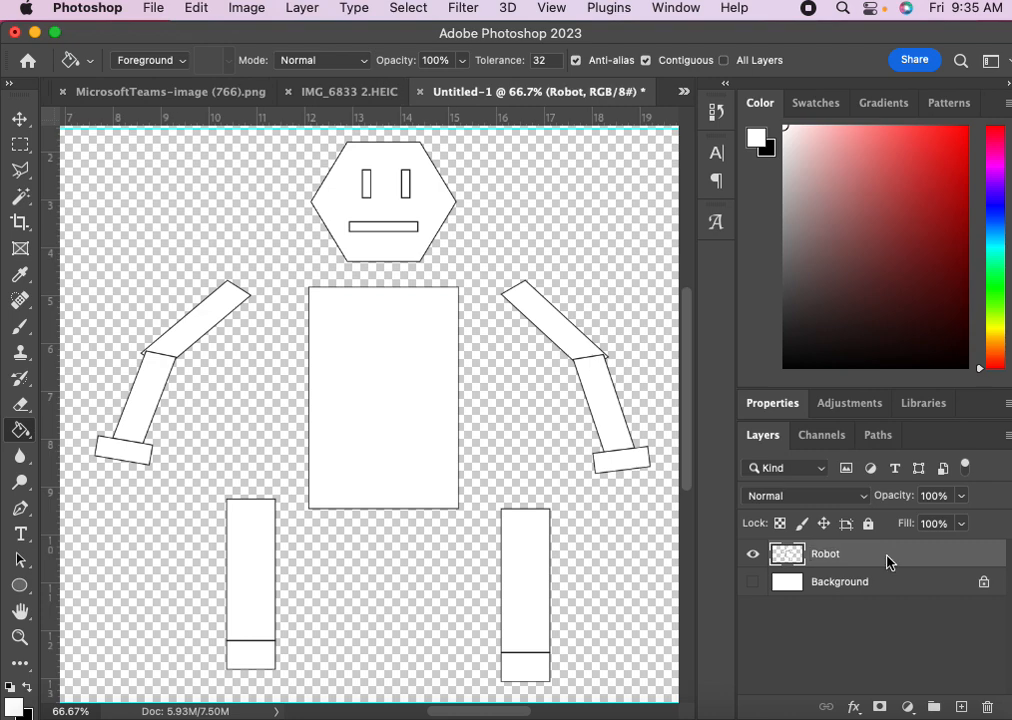
left_click(869, 525)
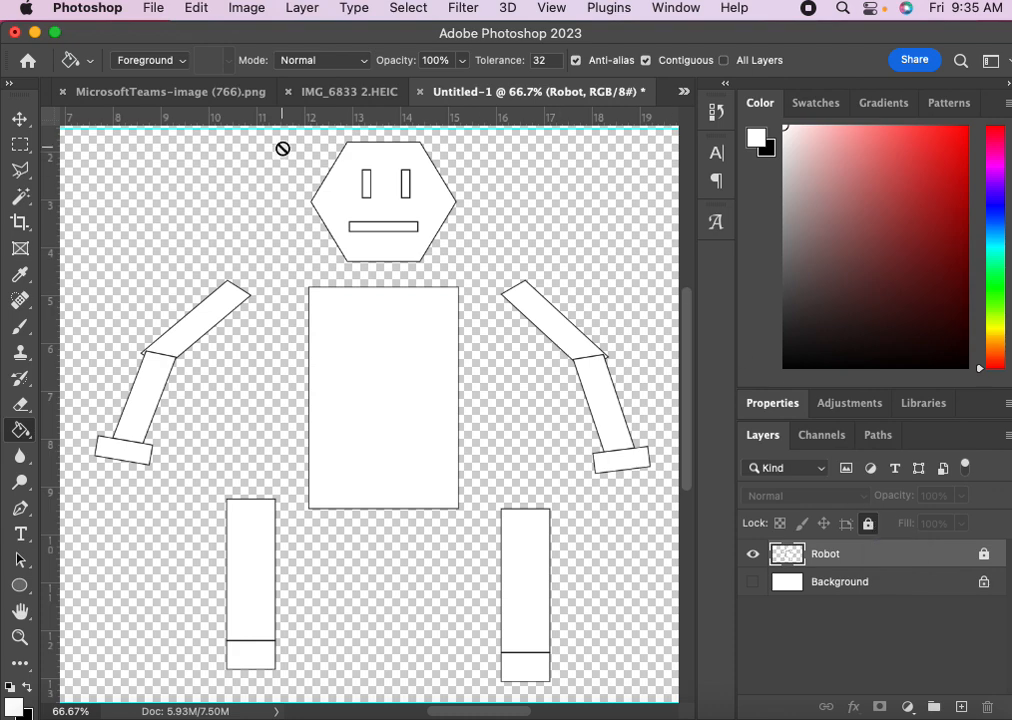
- Try the Magic Wand on the arm segments of the Robot layer and leave the torso rectangle selected
left_click(25, 205)
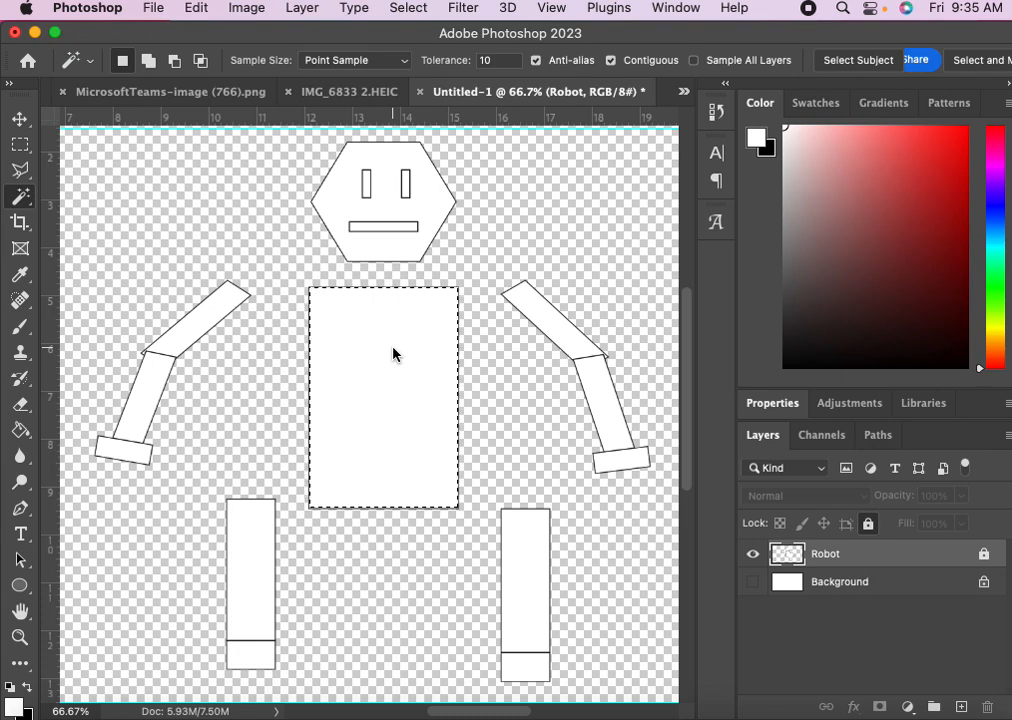
left_click(222, 315)
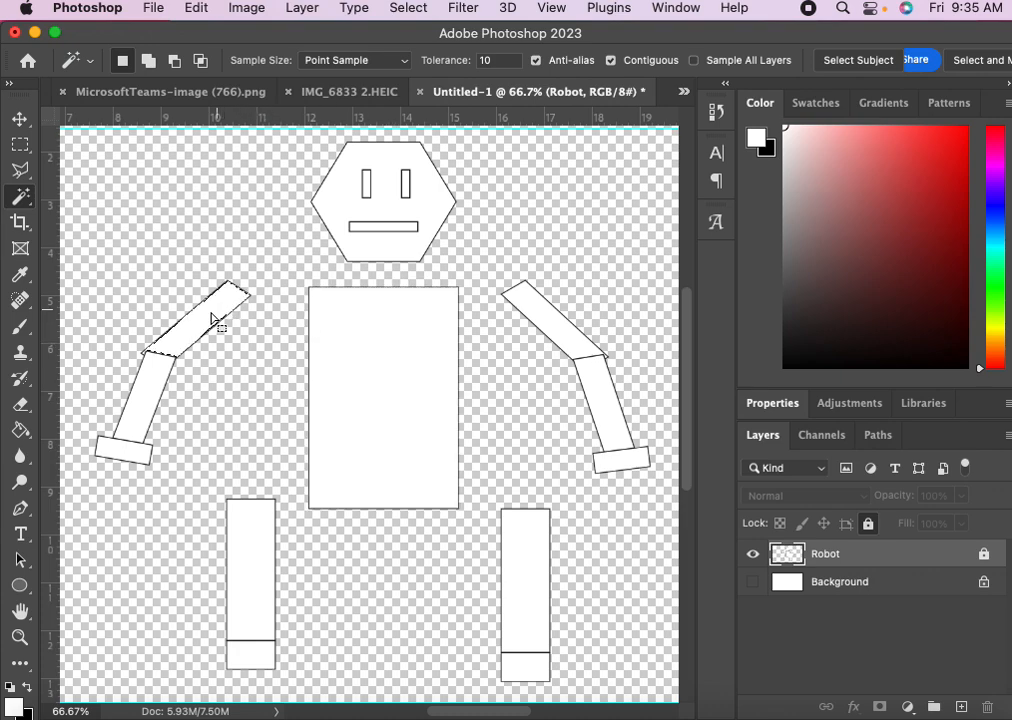
left_click(150, 383)
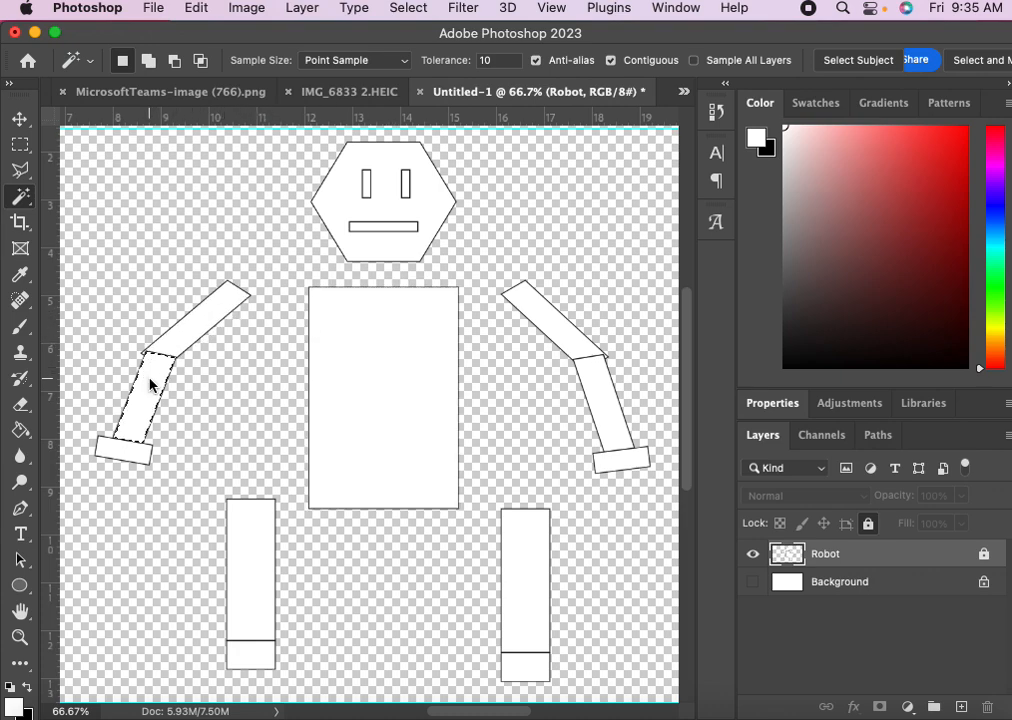
left_click(127, 448)
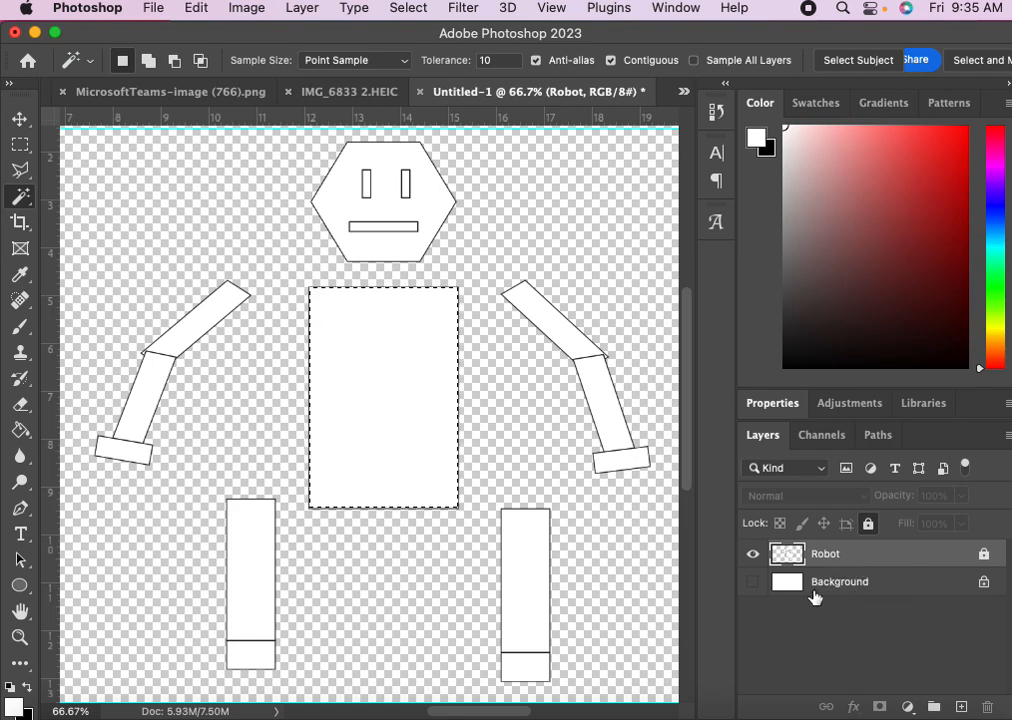
- Add a new layer above the Robot layer and name it color
left_click(962, 707)
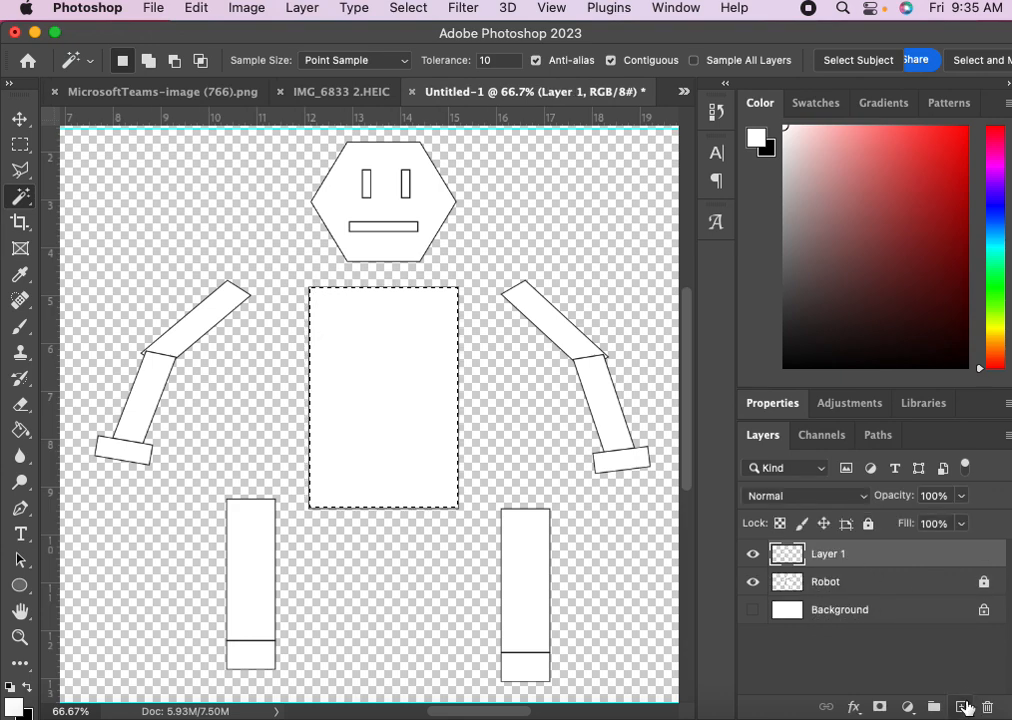
double_click(824, 556)
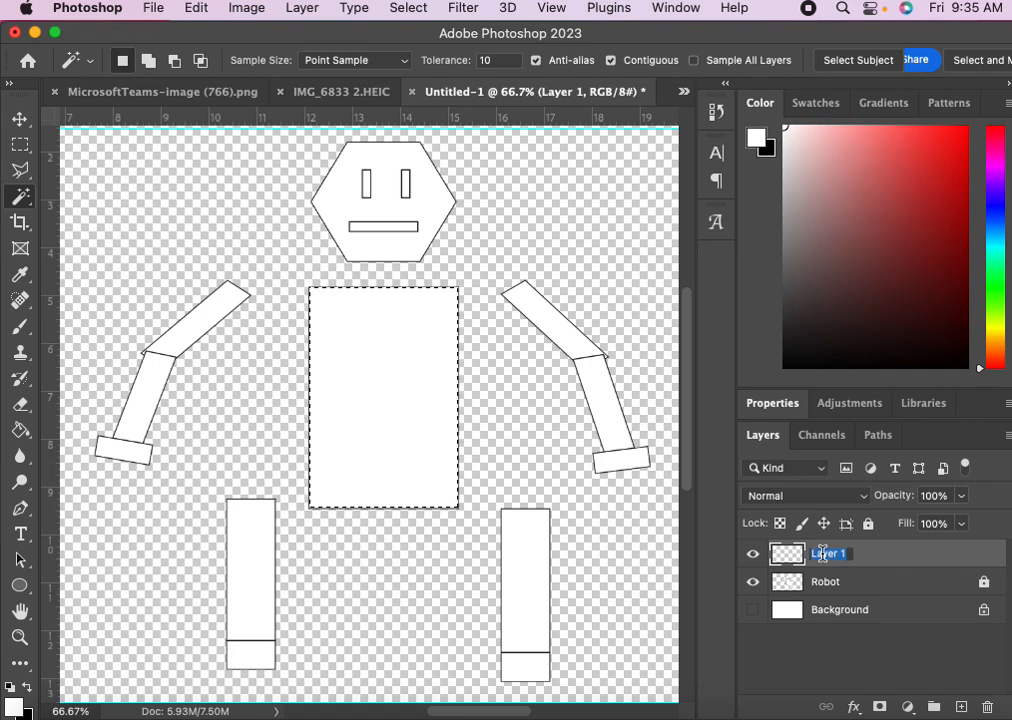
type("C")
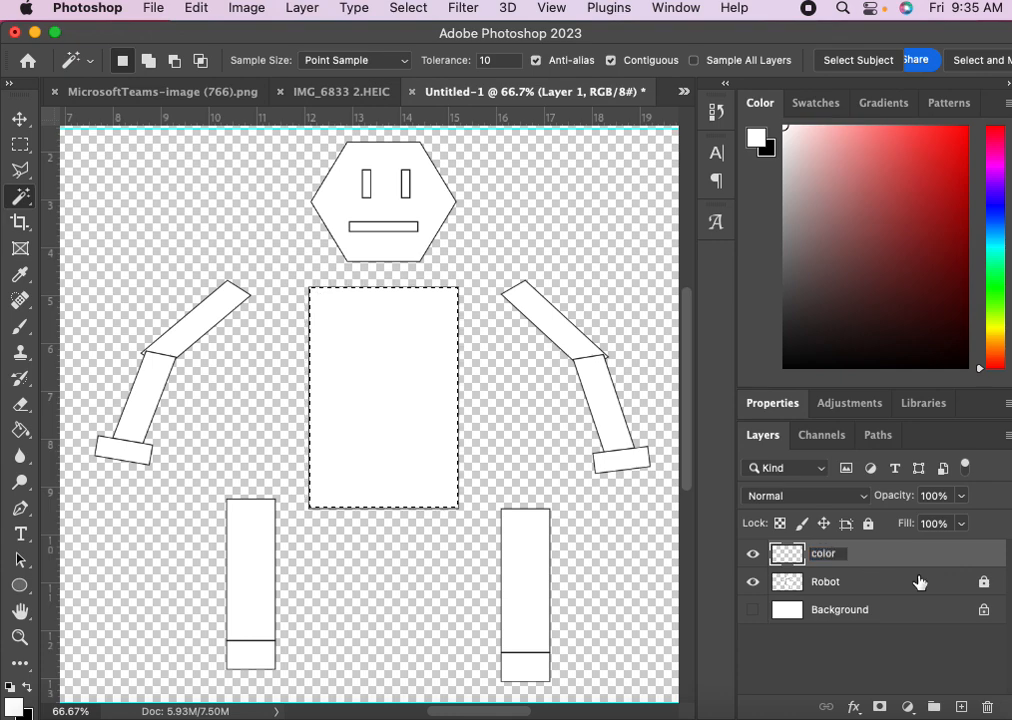
left_click(873, 562)
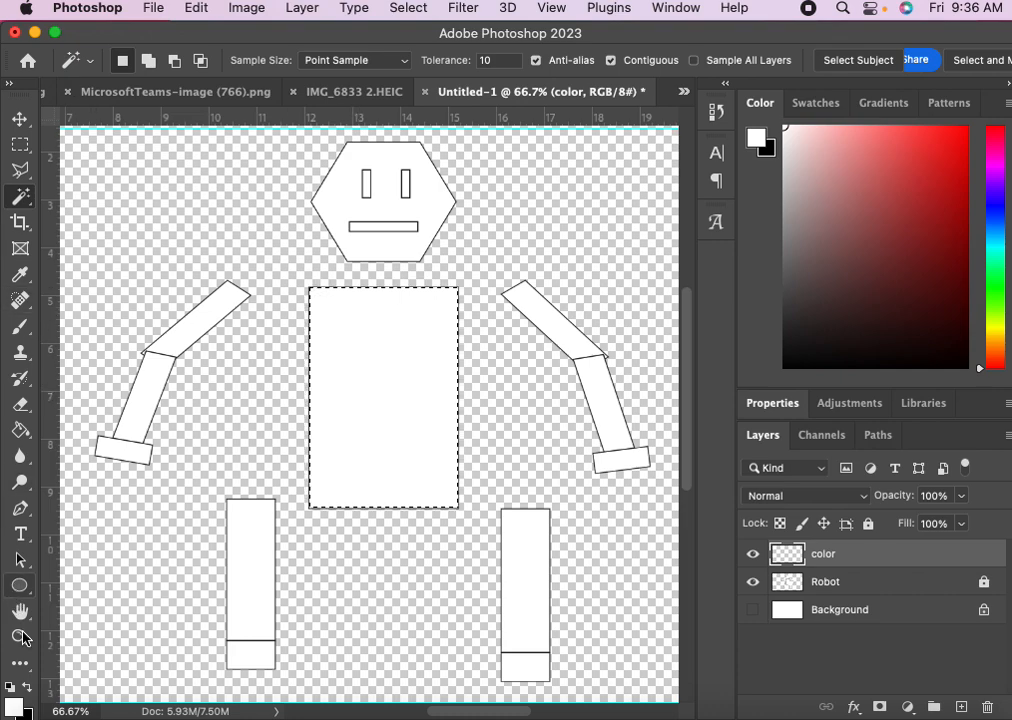
- Set the foreground color to red, f22e2e
left_click(17, 710)
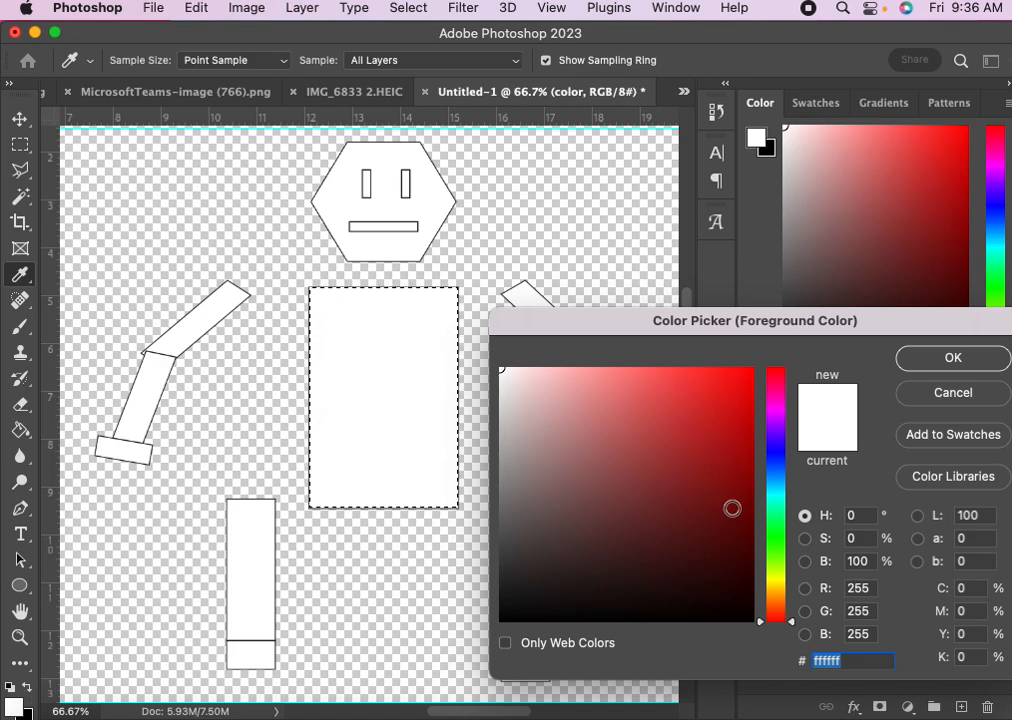
left_click(707, 380)
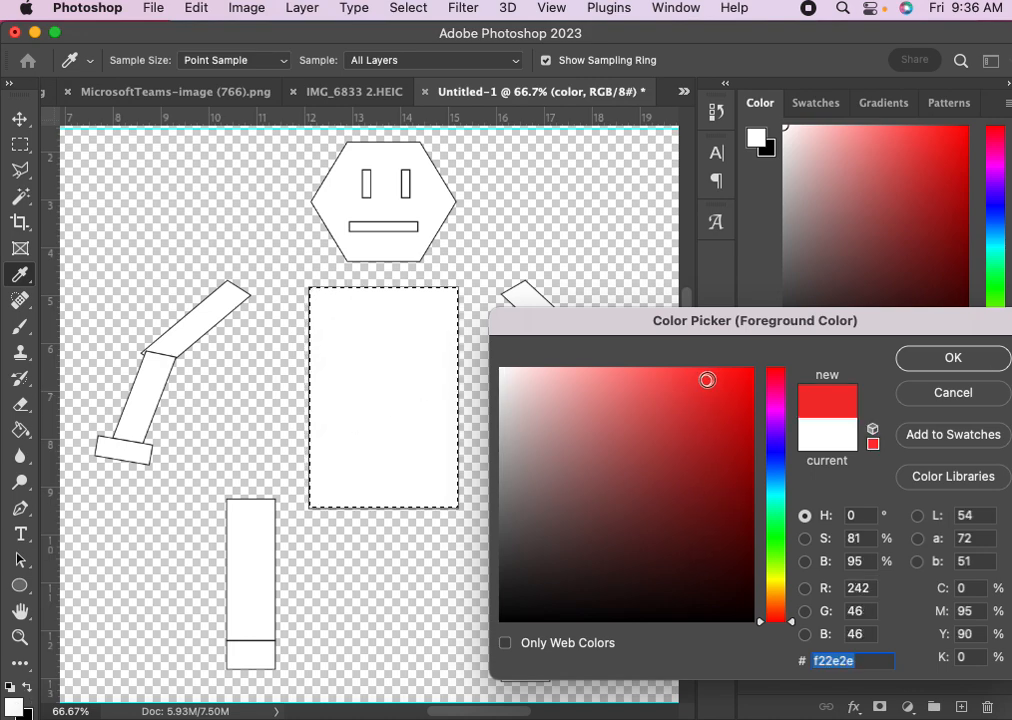
left_click(910, 360)
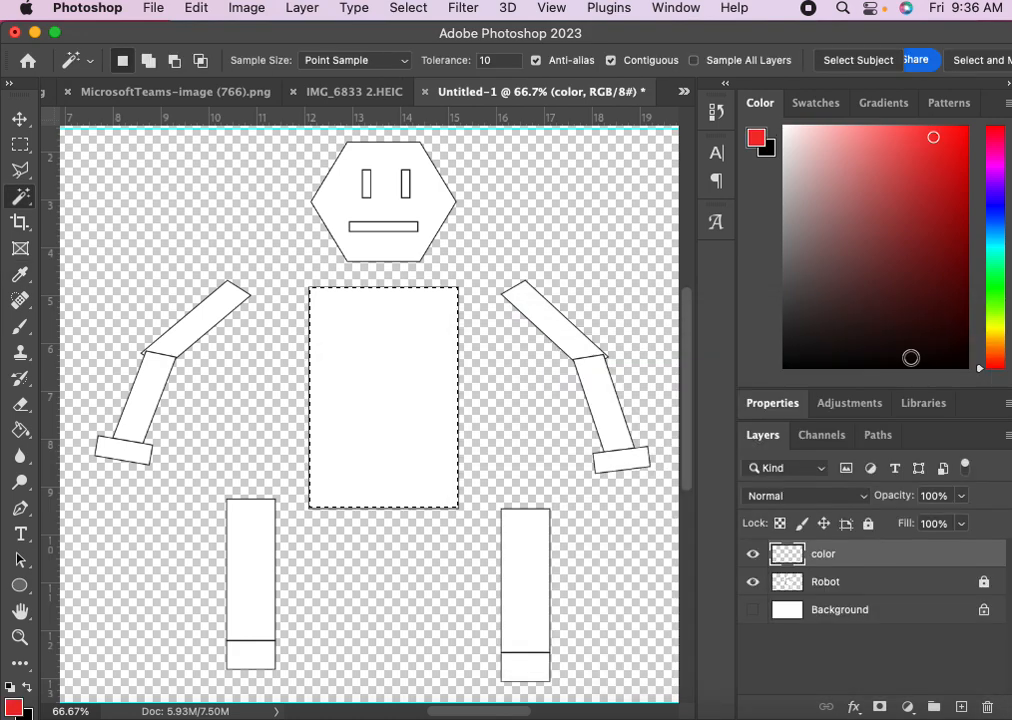
- Set the background color to bright green, 2af154
left_click(28, 713)
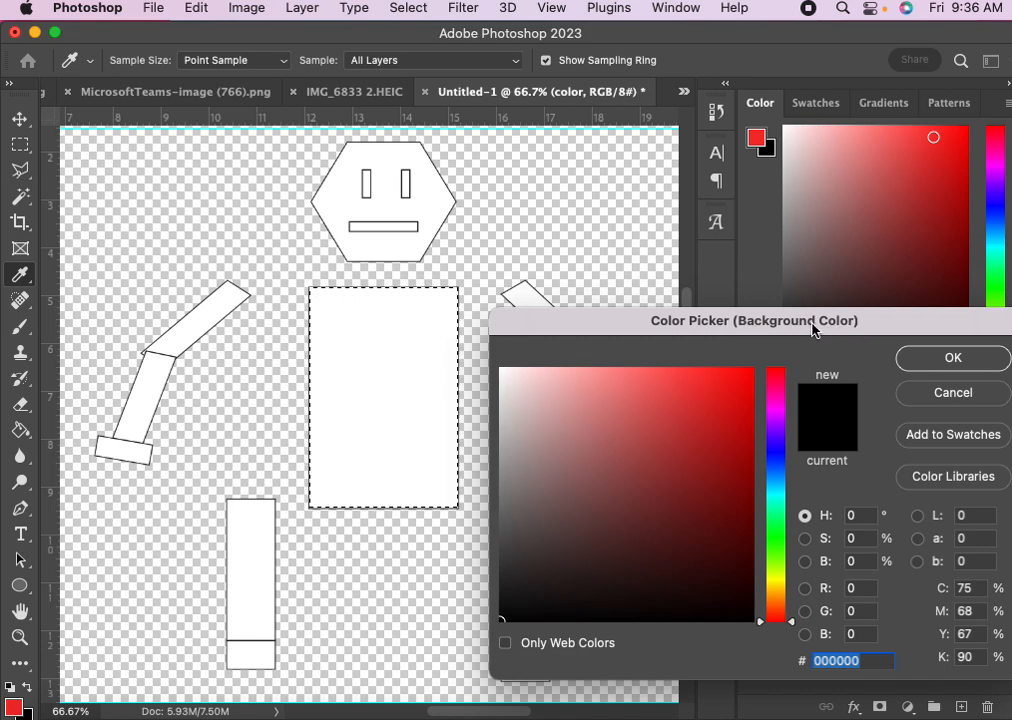
left_click(769, 454)
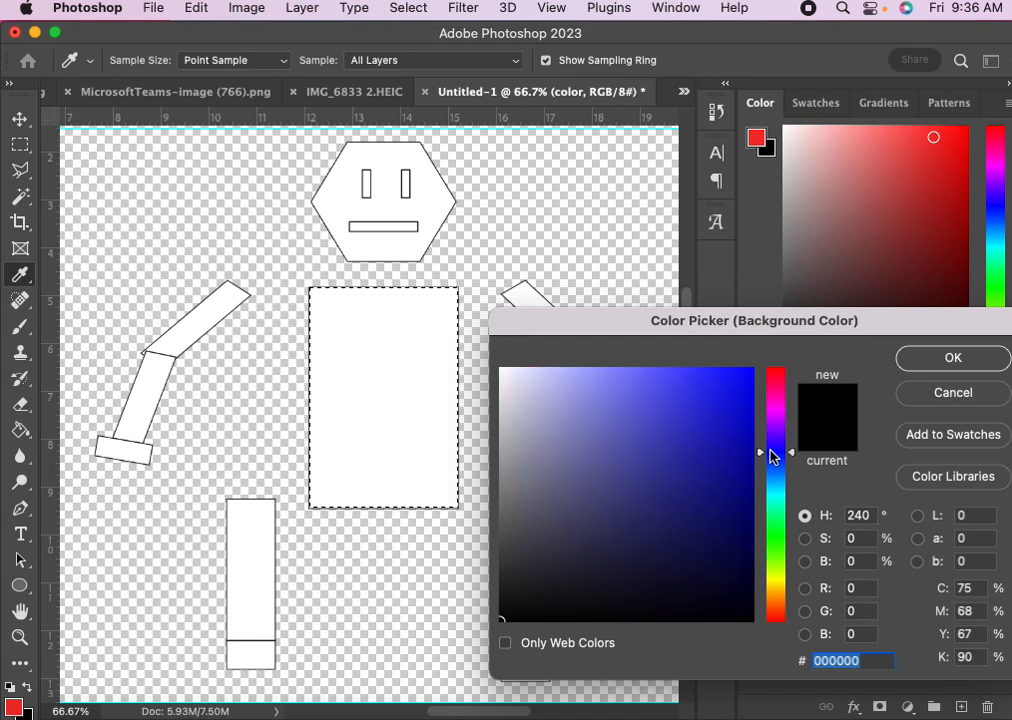
left_click(777, 531)
left_click(710, 381)
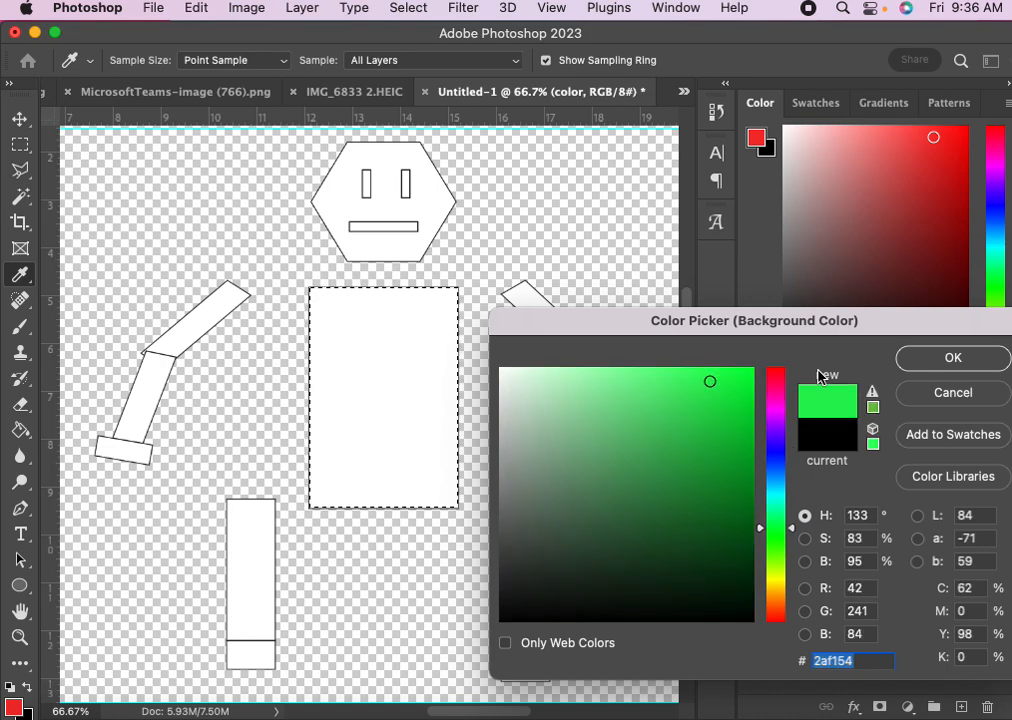
left_click(921, 367)
key("w")
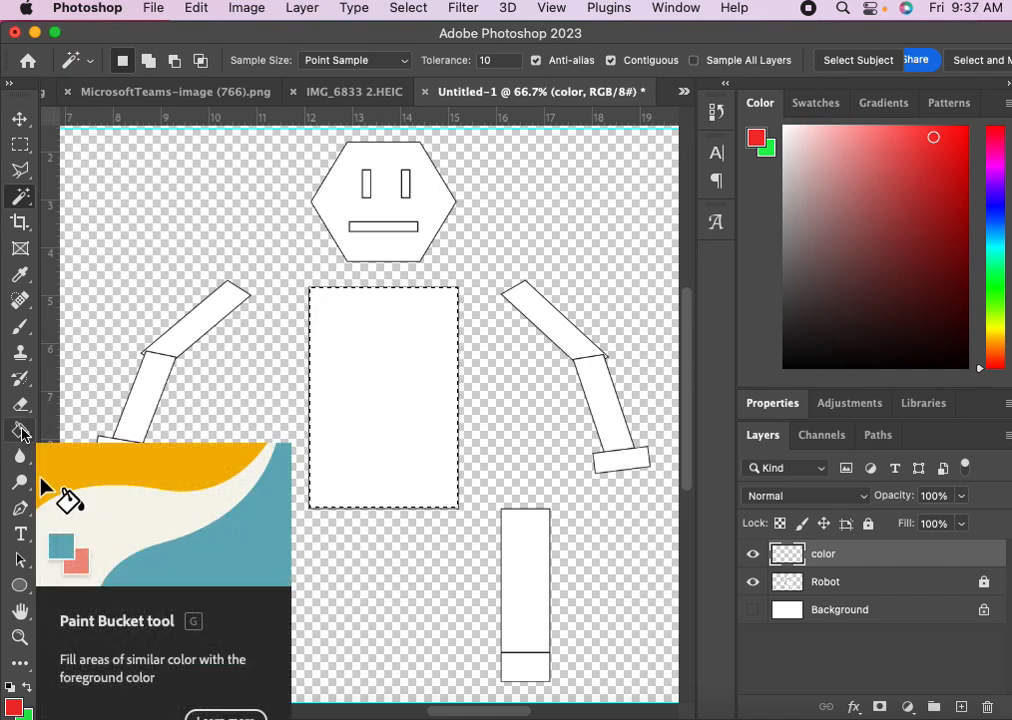
- Switch from the Paint Bucket to the Gradient tool and set its blending mode to Normal
left_click(21, 432)
right_click(22, 434)
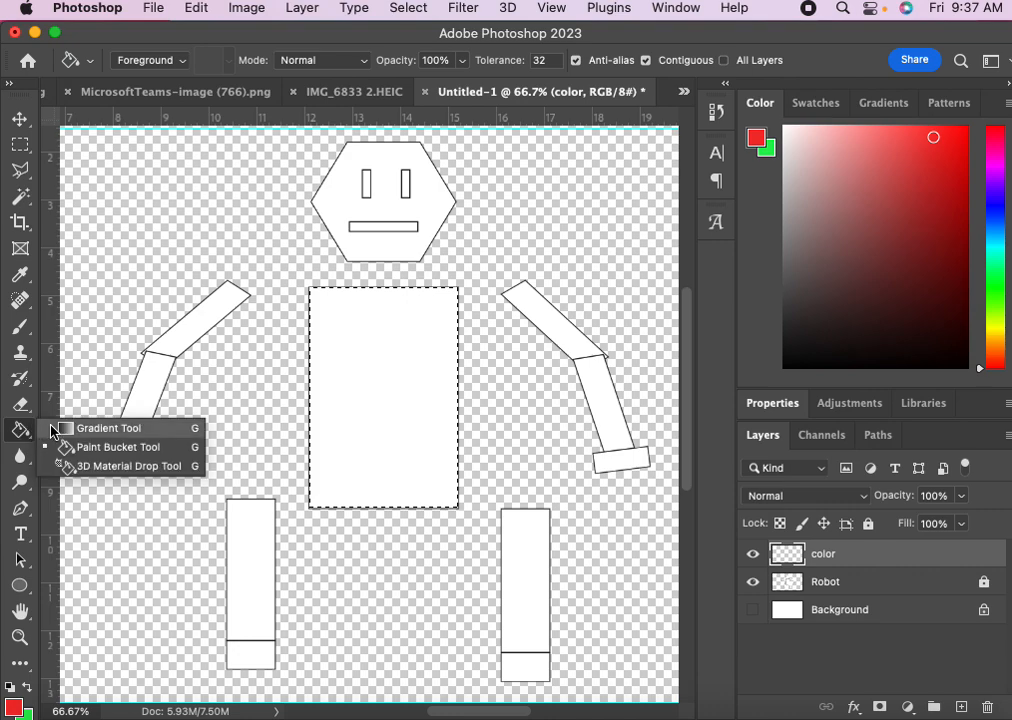
left_click(54, 432)
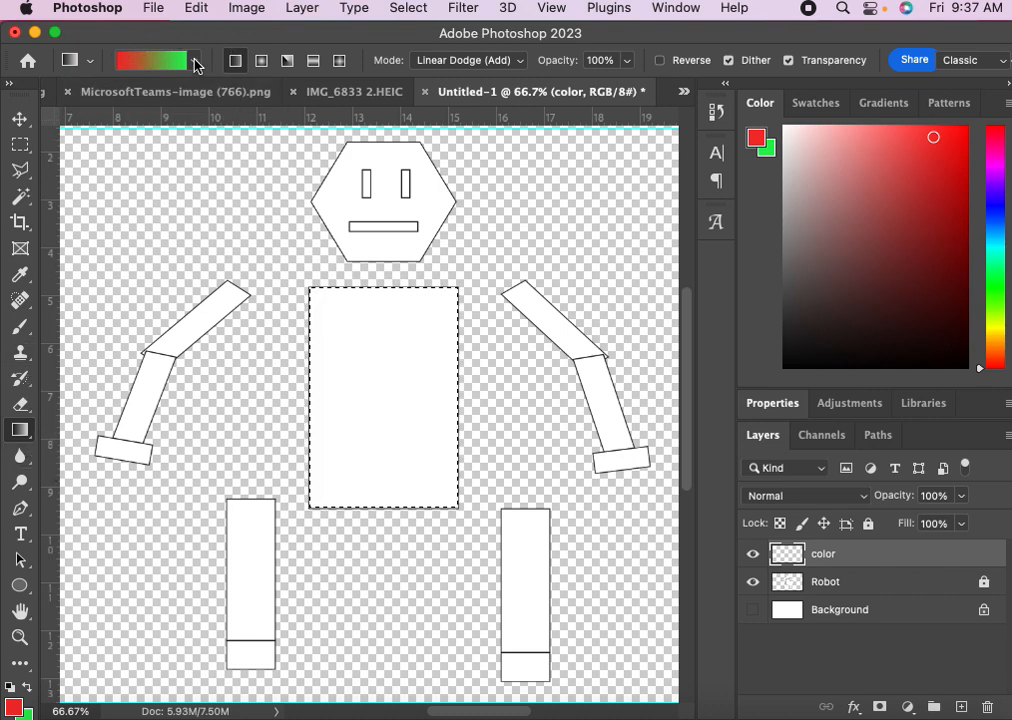
left_click(519, 61)
scroll(502, 104, "up", 5)
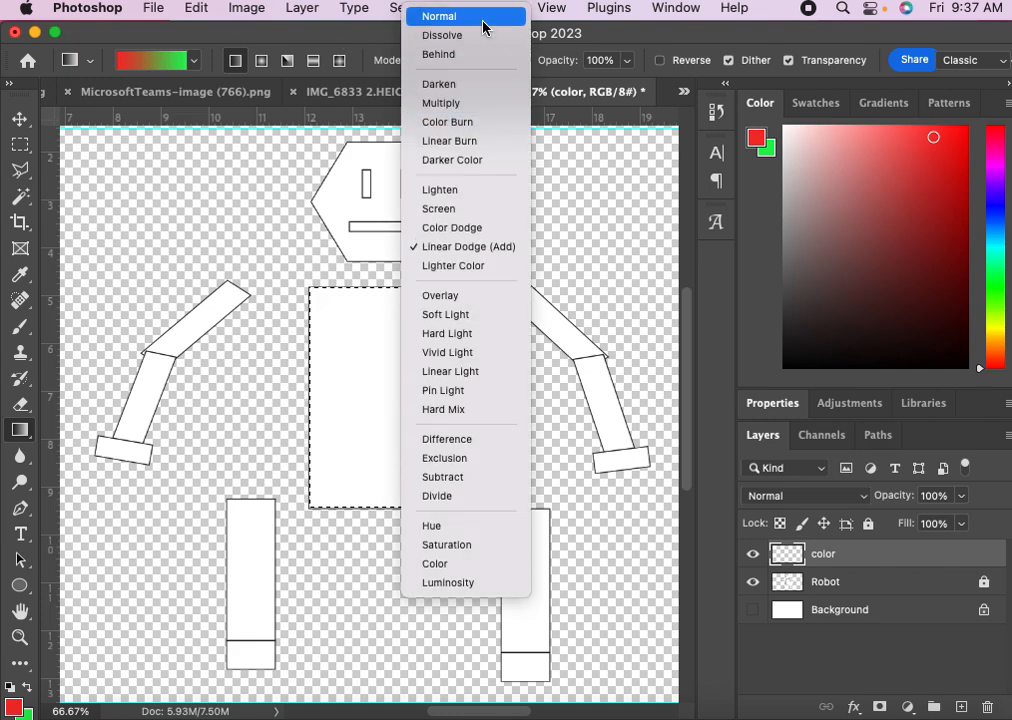
left_click(482, 20)
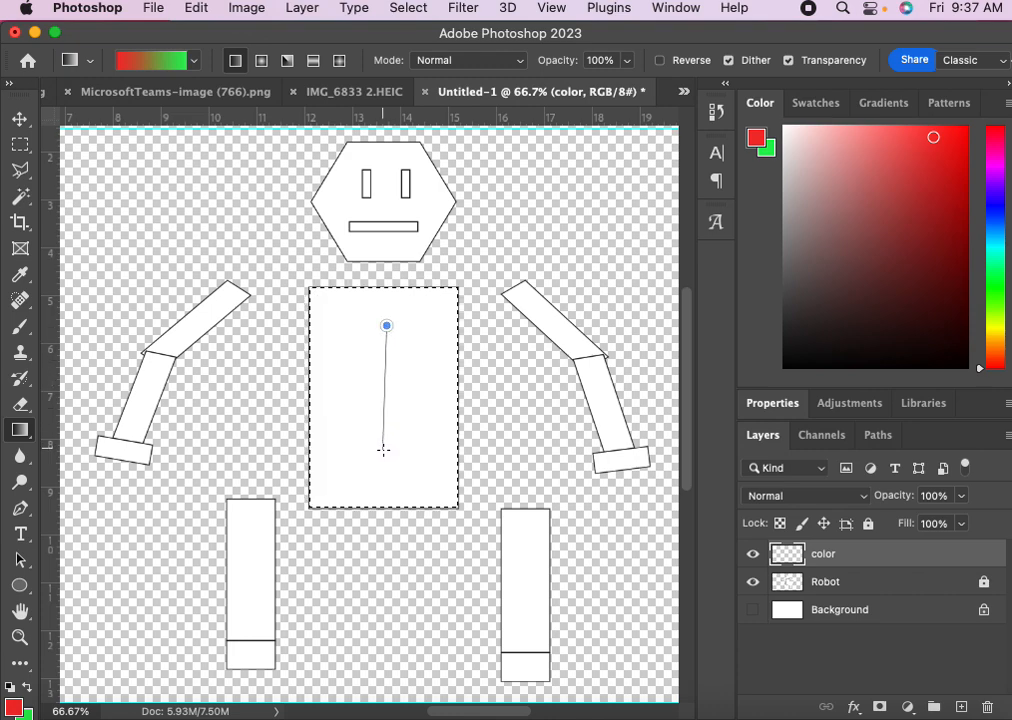
- Try vertical red-to-green linear gradients of different lengths in the selected torso rectangle on the color layer
left_click_drag(383, 450, 389, 456)
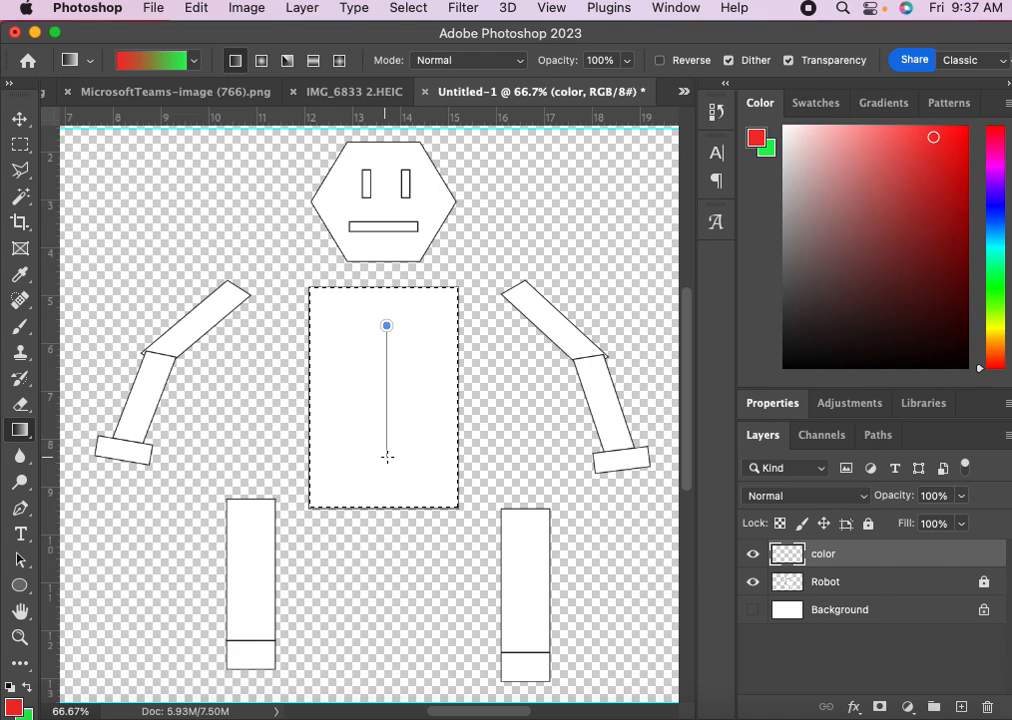
left_click_drag(387, 457, 388, 457)
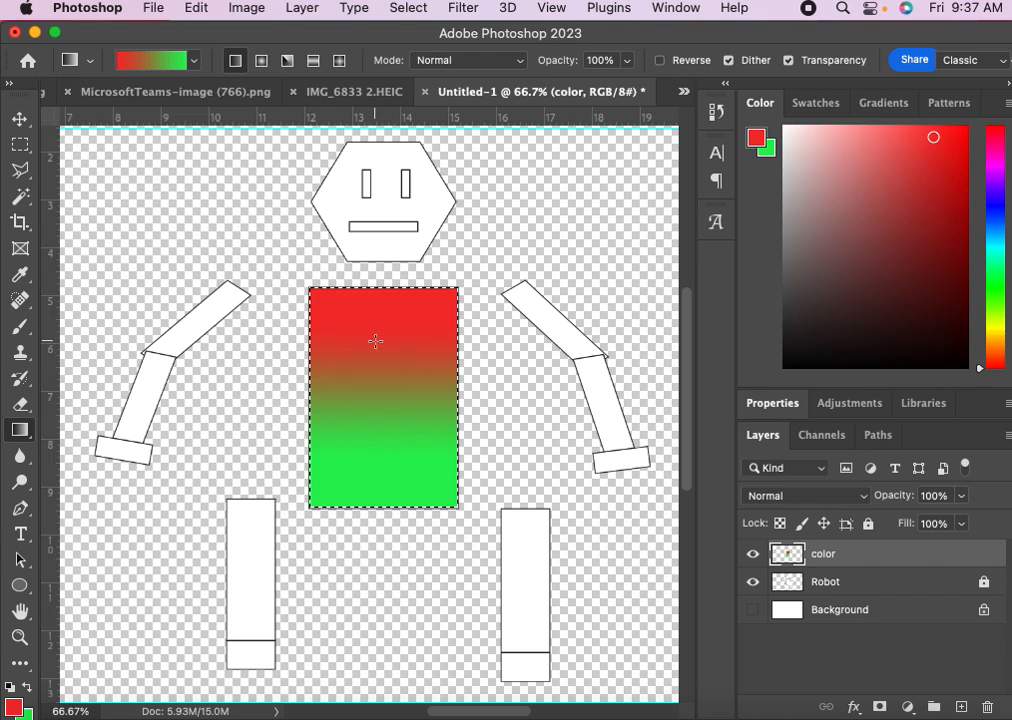
left_click_drag(374, 341, 375, 400)
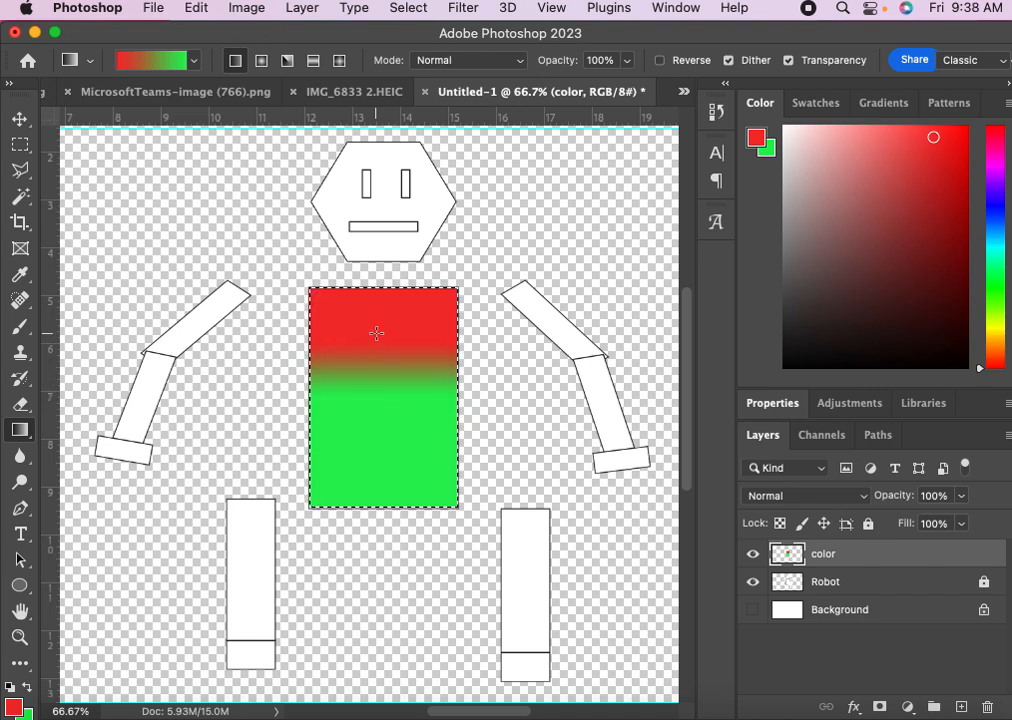
left_click_drag(377, 358, 384, 546)
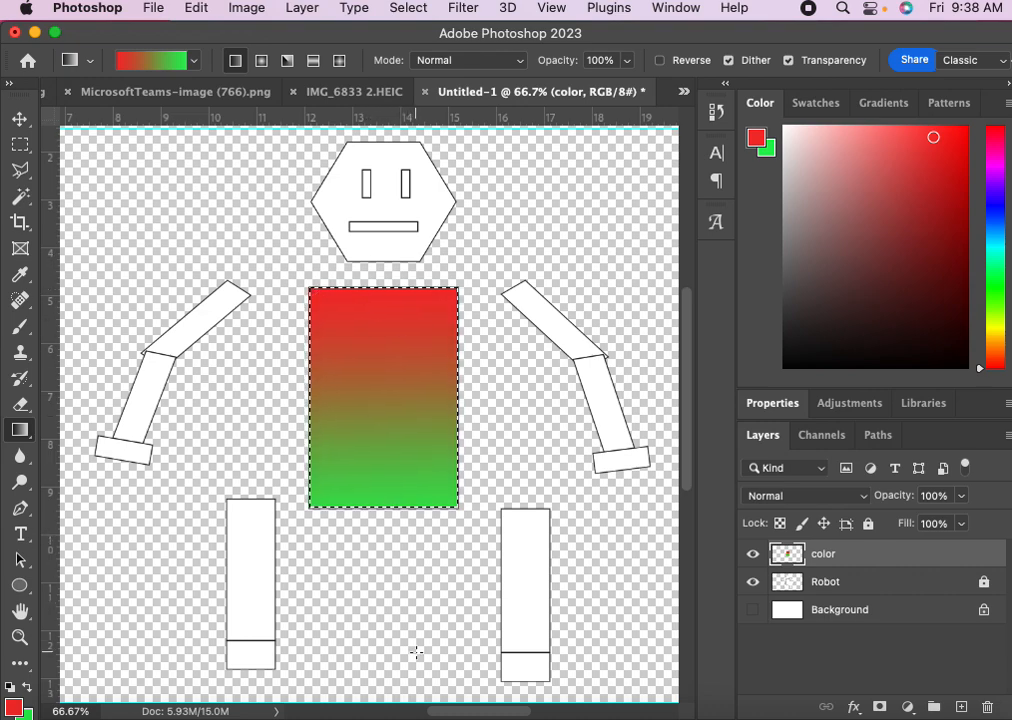
- Fill the torso with radial gradients from its middle, swapping the foreground and background colors so green lies at the center
left_click(262, 61)
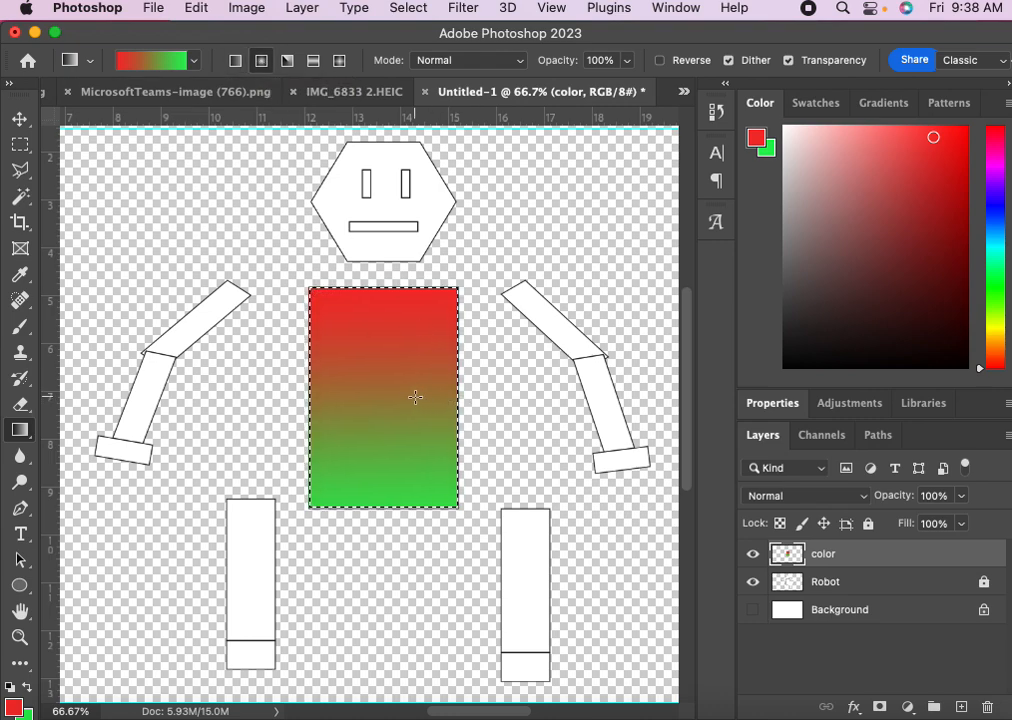
left_click_drag(429, 438, 477, 500)
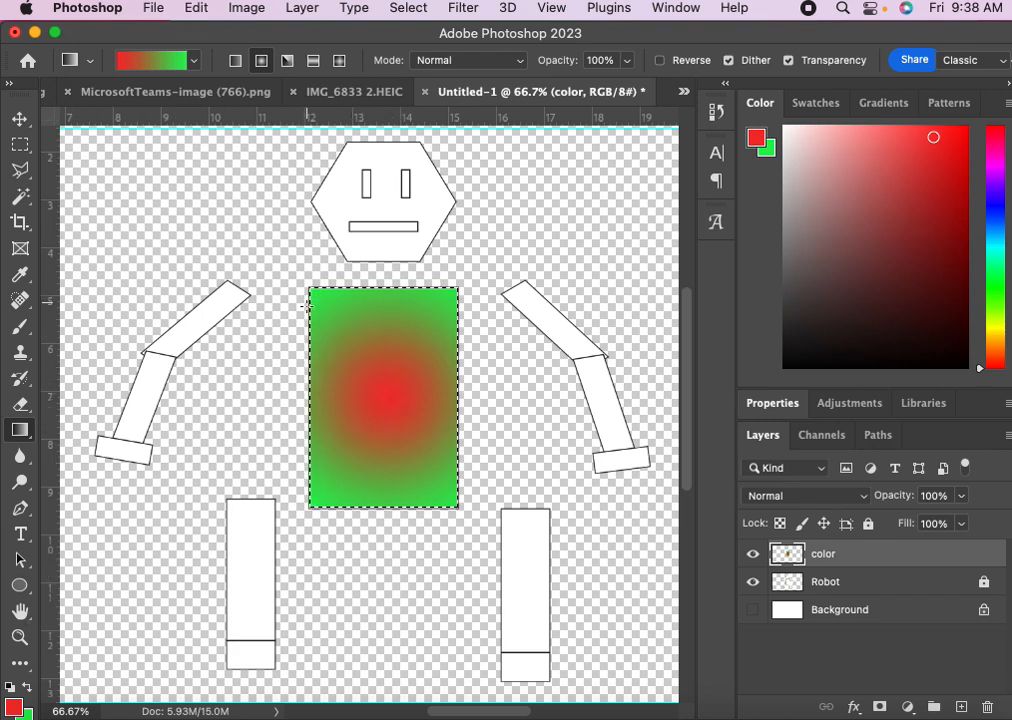
left_click(27, 692)
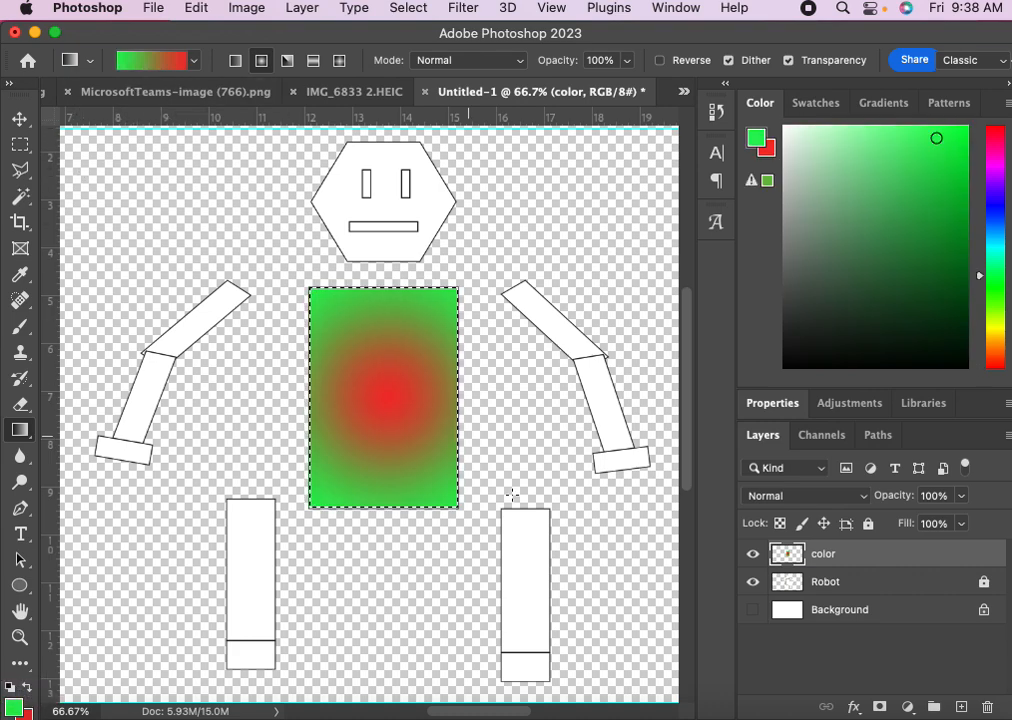
left_click_drag(387, 393, 456, 500)
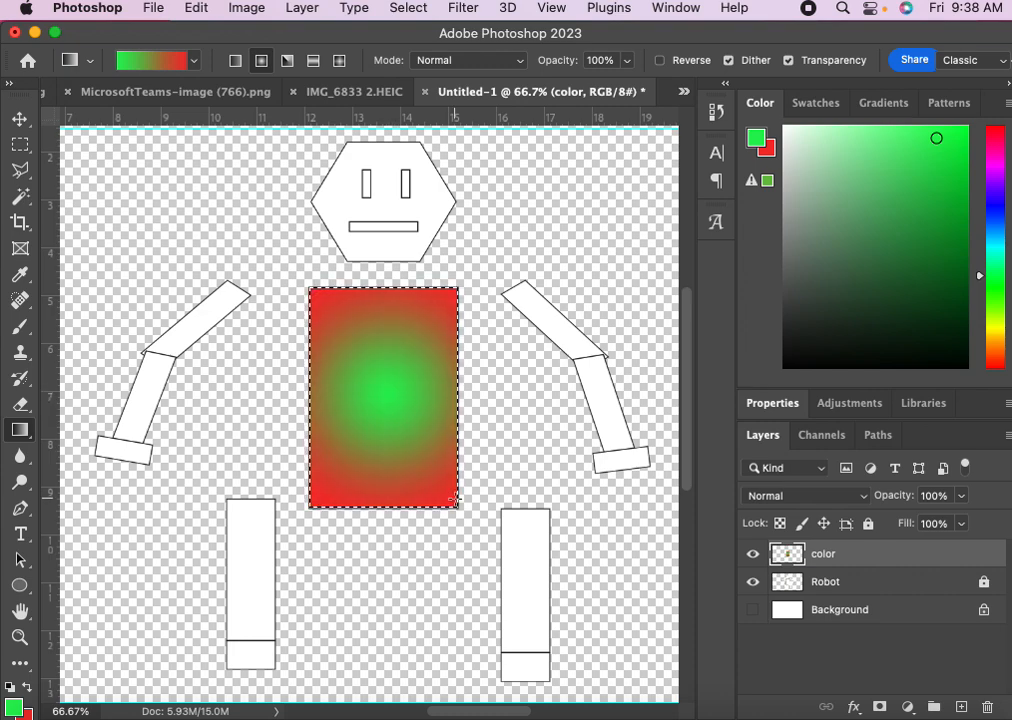
left_click_drag(418, 423, 501, 571)
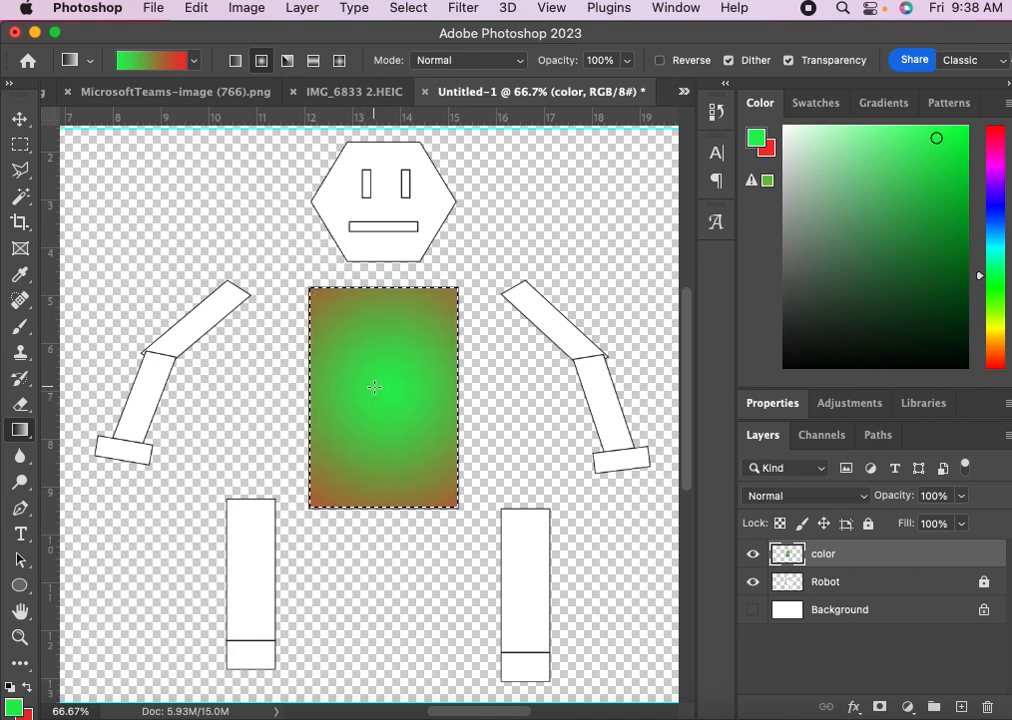
left_click_drag(376, 390, 466, 524)
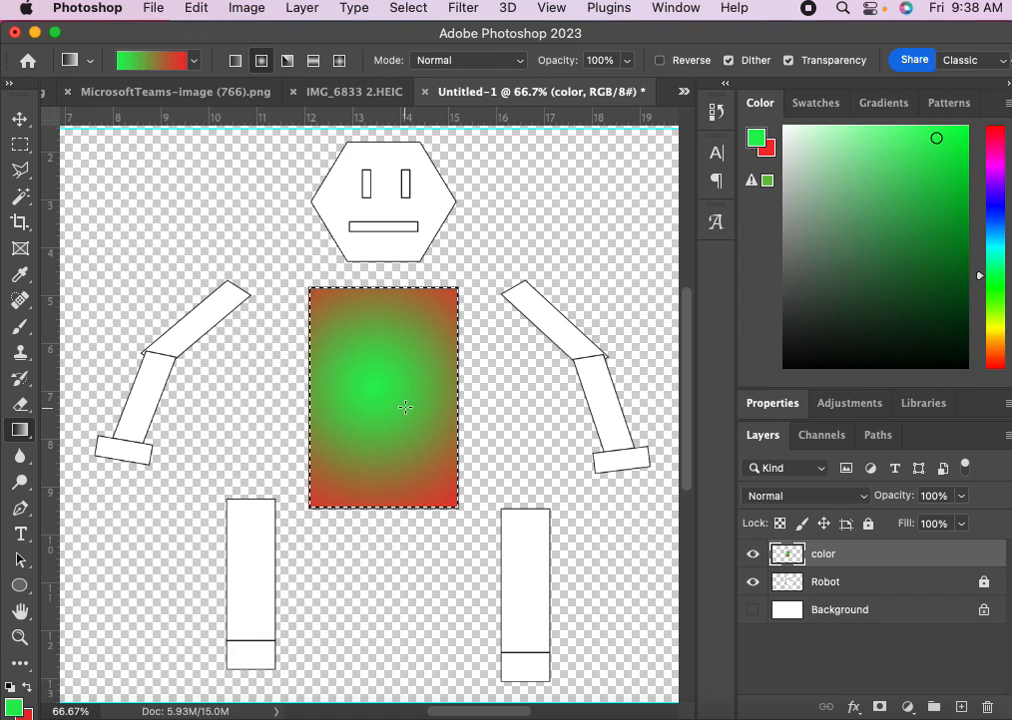
- Try an angle gradient and a horizontal reflected gradient in green and red on the torso
left_click(289, 63)
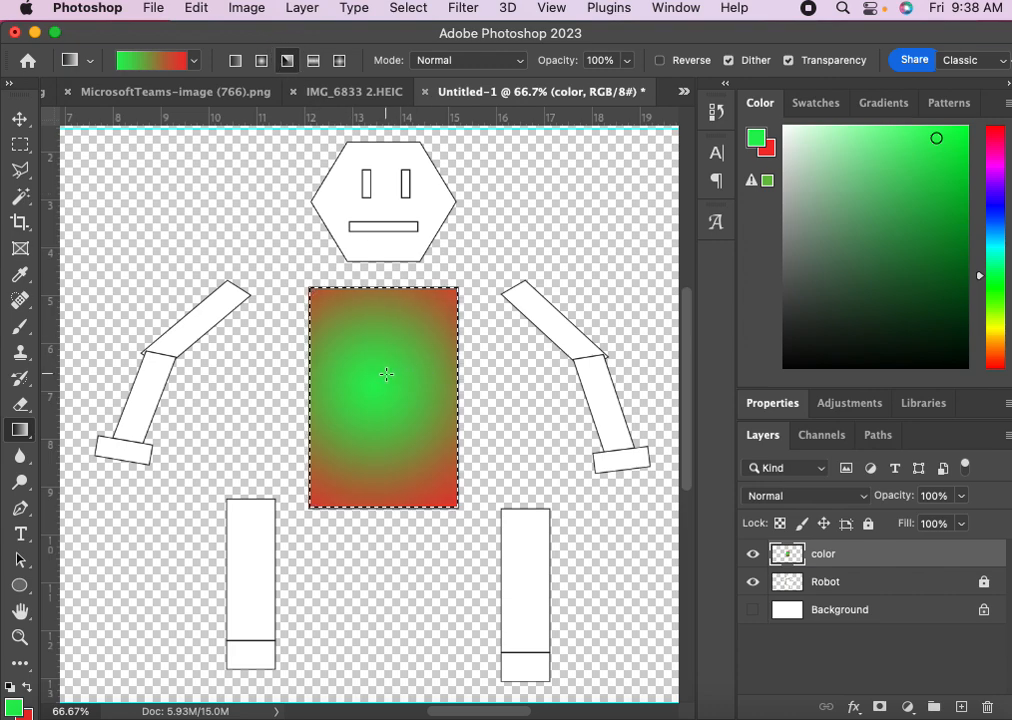
left_click_drag(385, 373, 378, 533)
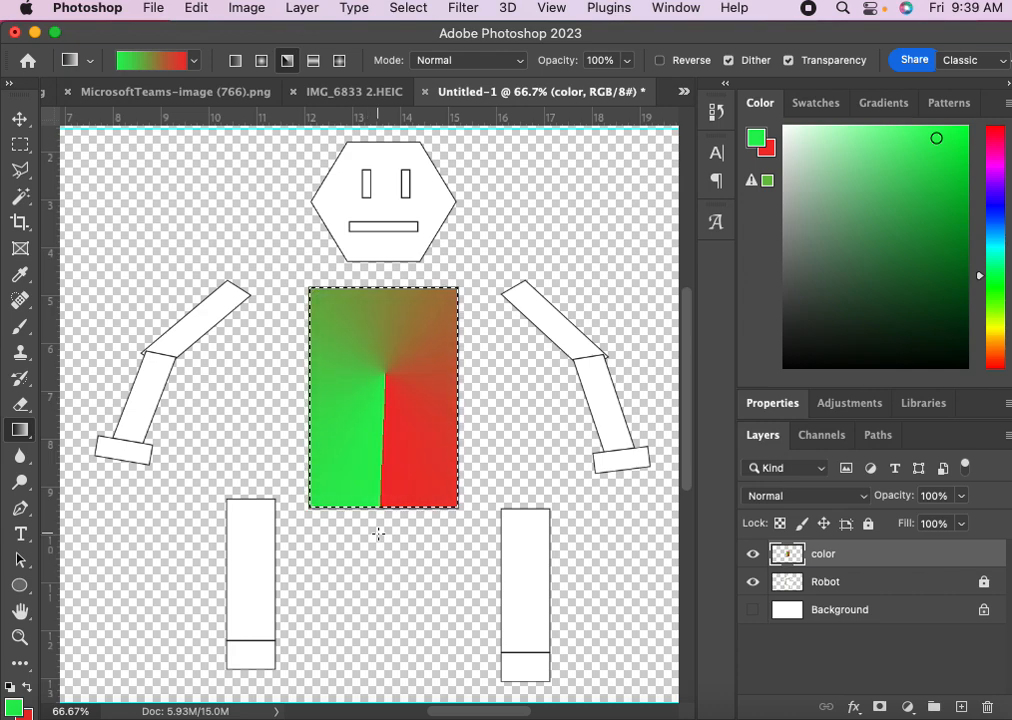
left_click(313, 60)
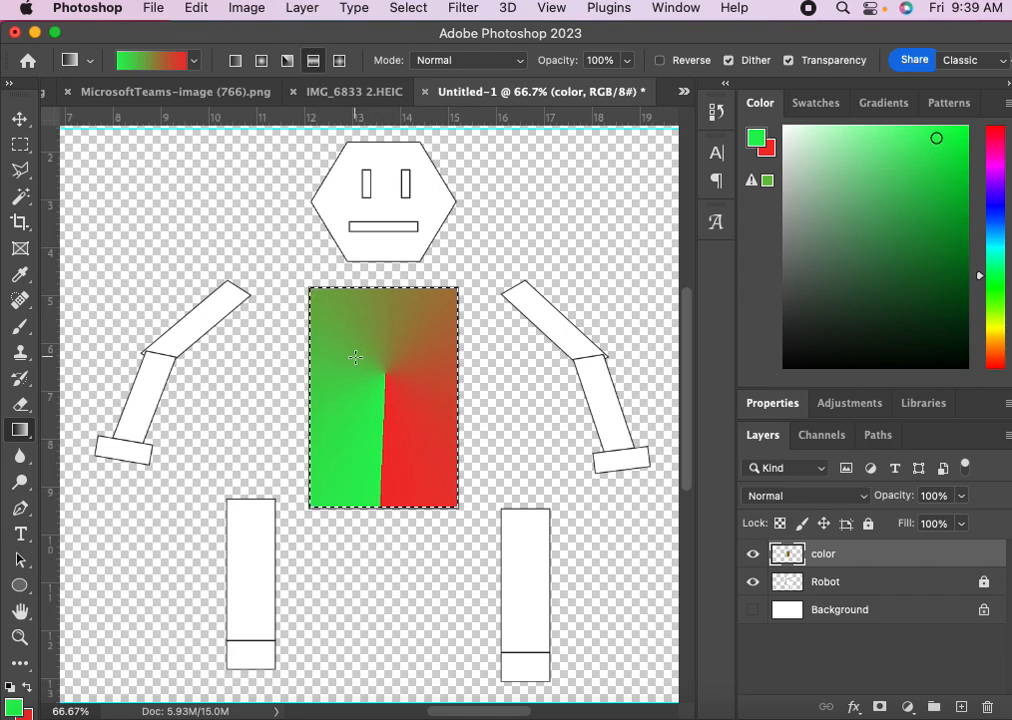
left_click_drag(432, 356, 479, 358)
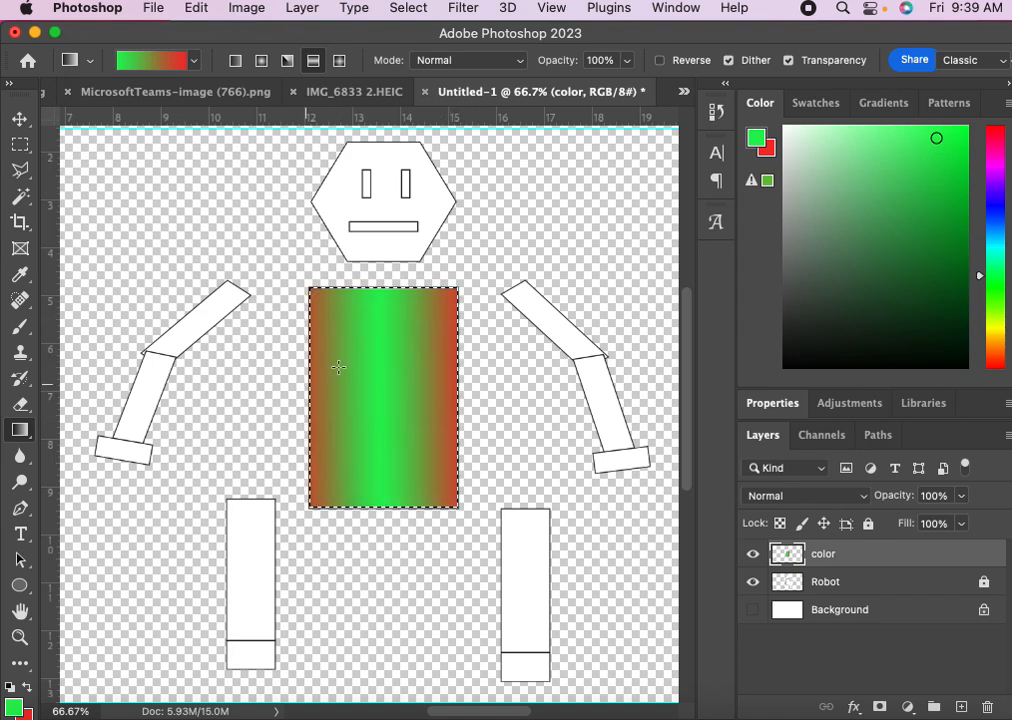
- Fill the torso with a diamond gradient running from green at the middle to red past its lower edge
left_click(339, 61)
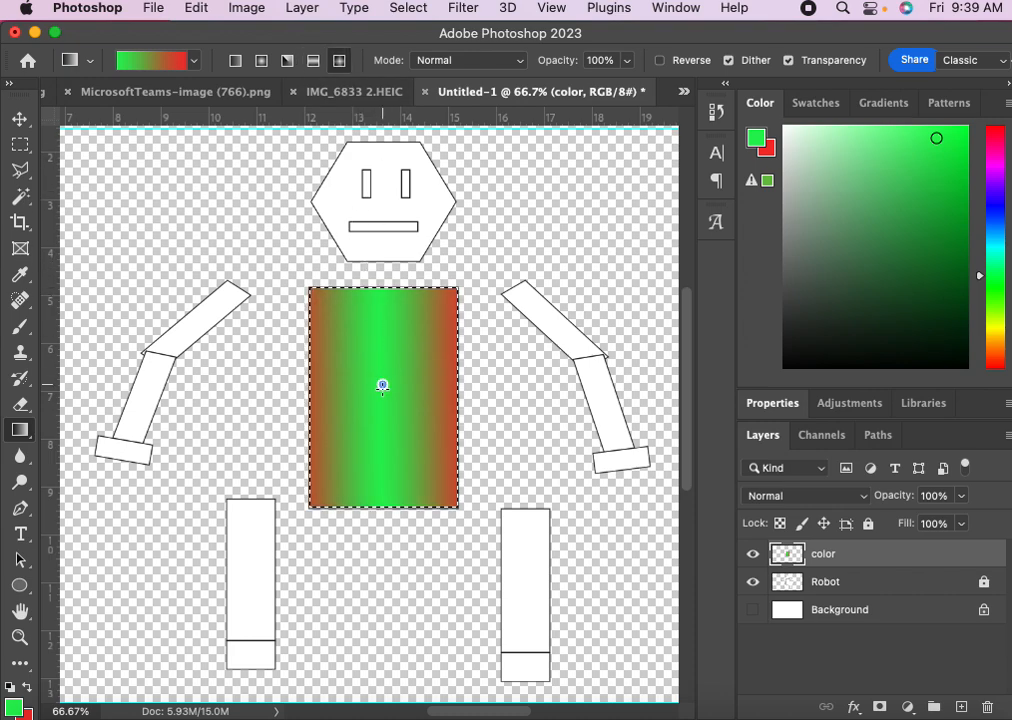
left_click_drag(382, 385, 387, 545)
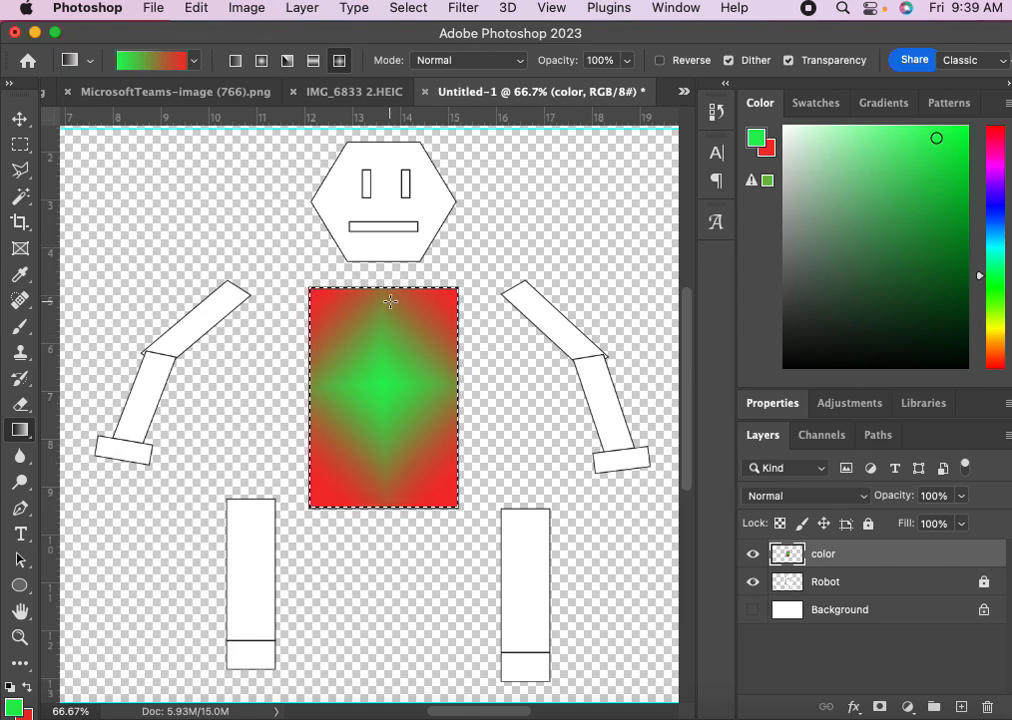
- Select the head hexagon without eyes and mouth on the Robot layer using the Magic Wand, then make the color layer active
left_click(856, 585)
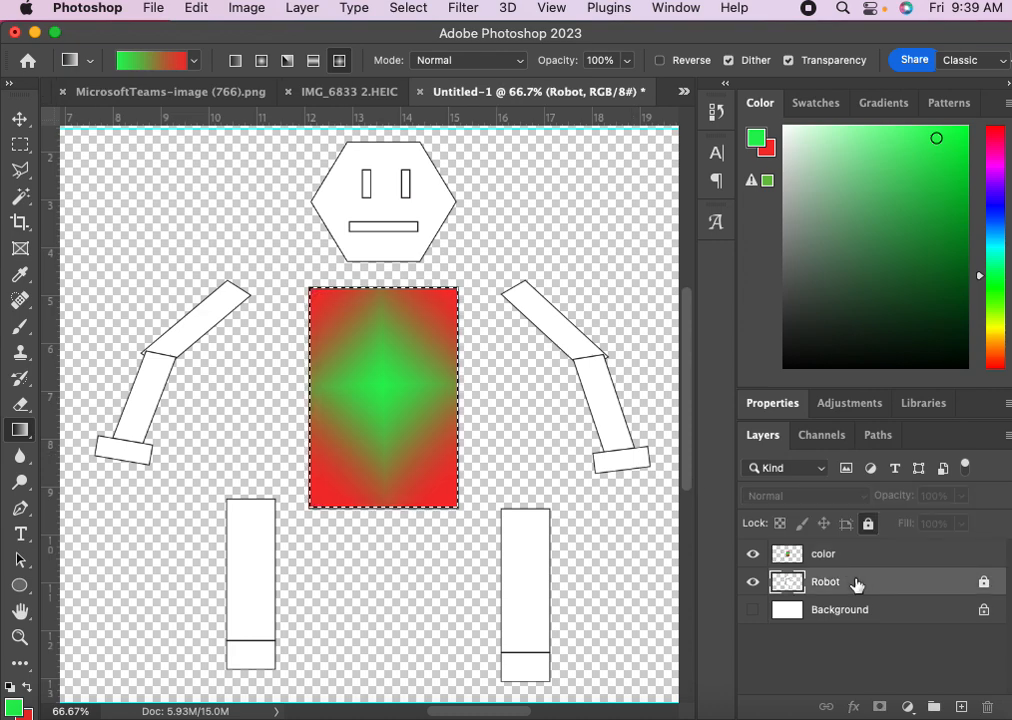
left_click(20, 204)
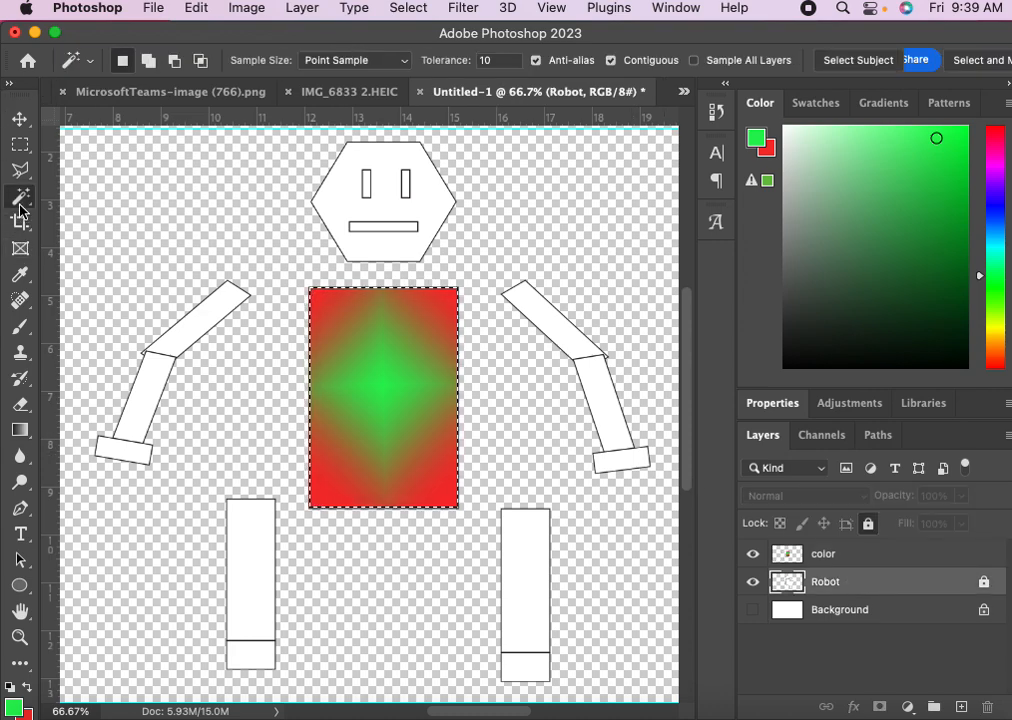
left_click(392, 210)
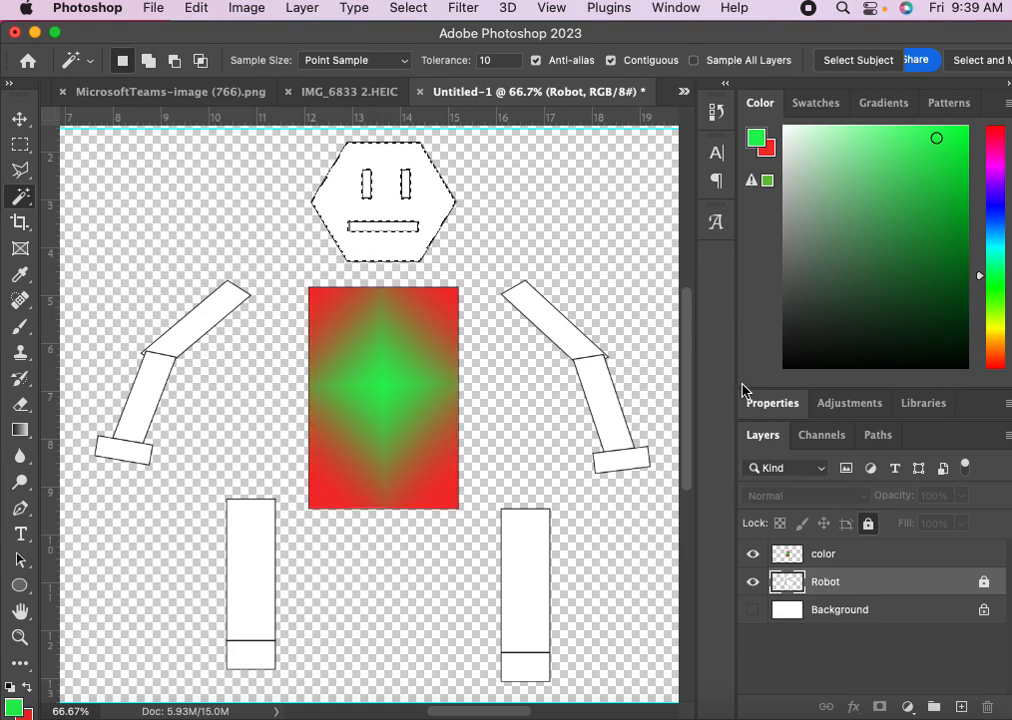
left_click(865, 558)
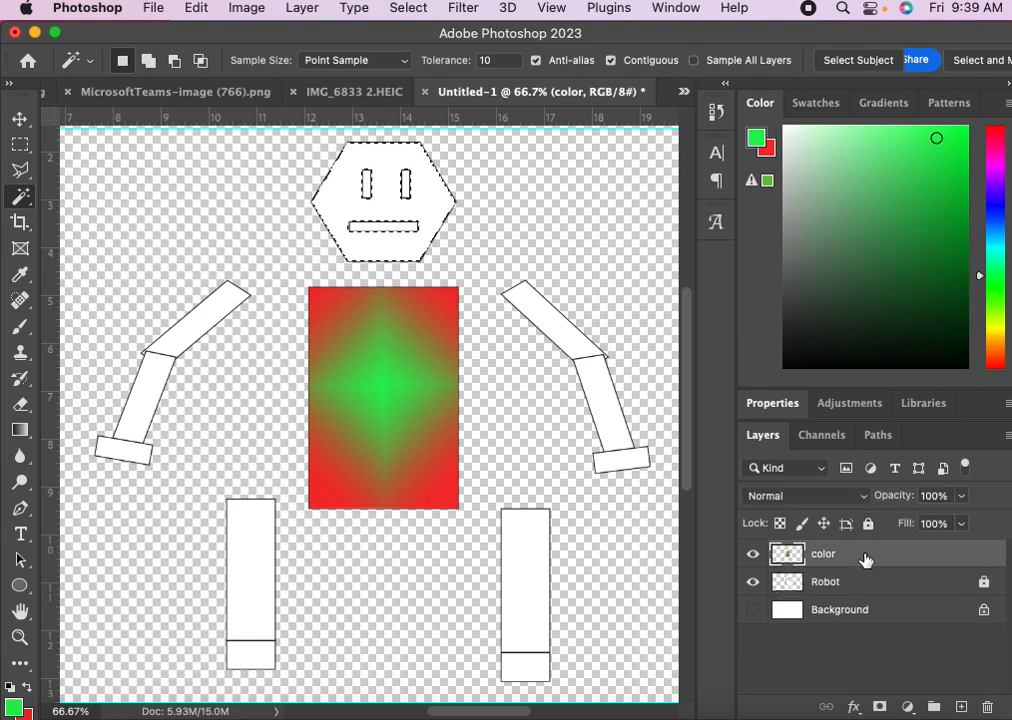
- Change the foreground color to a softer, less saturated green for the head
left_click(14, 711)
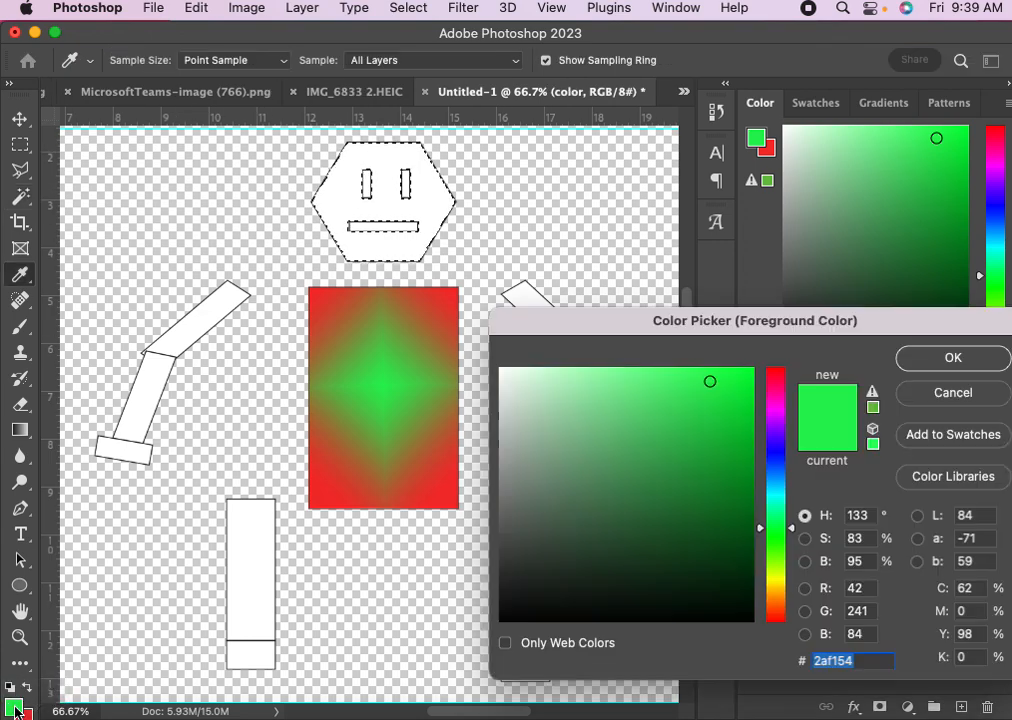
left_click(632, 412)
left_click(951, 359)
key("w")
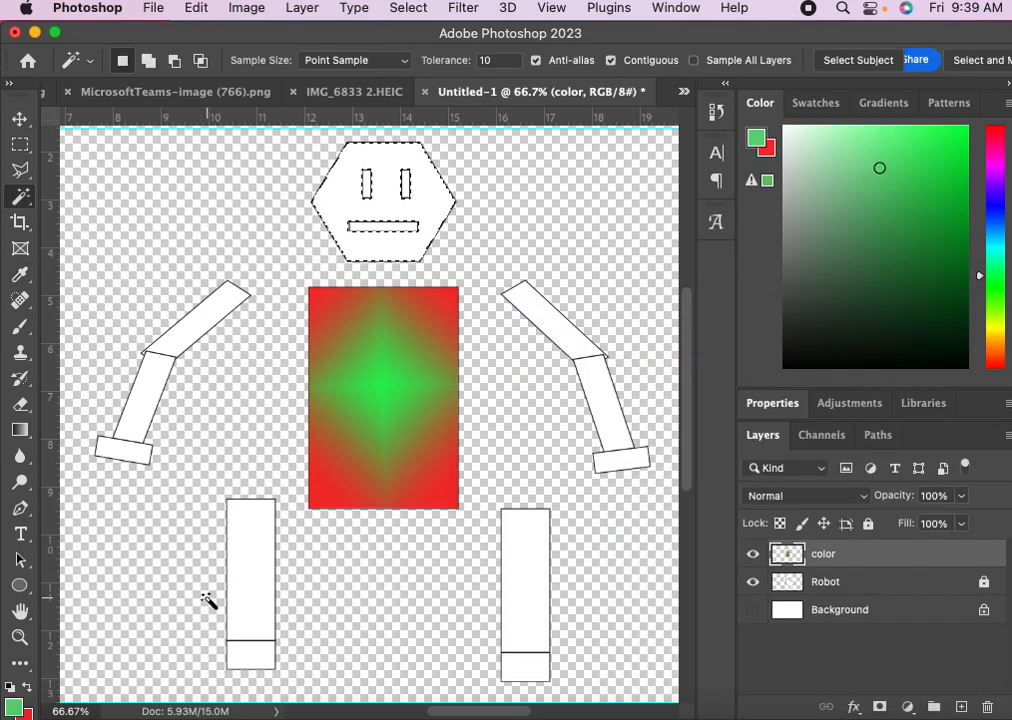
- Change the background color to dark green 385c3a for the head gradient
left_click(28, 713)
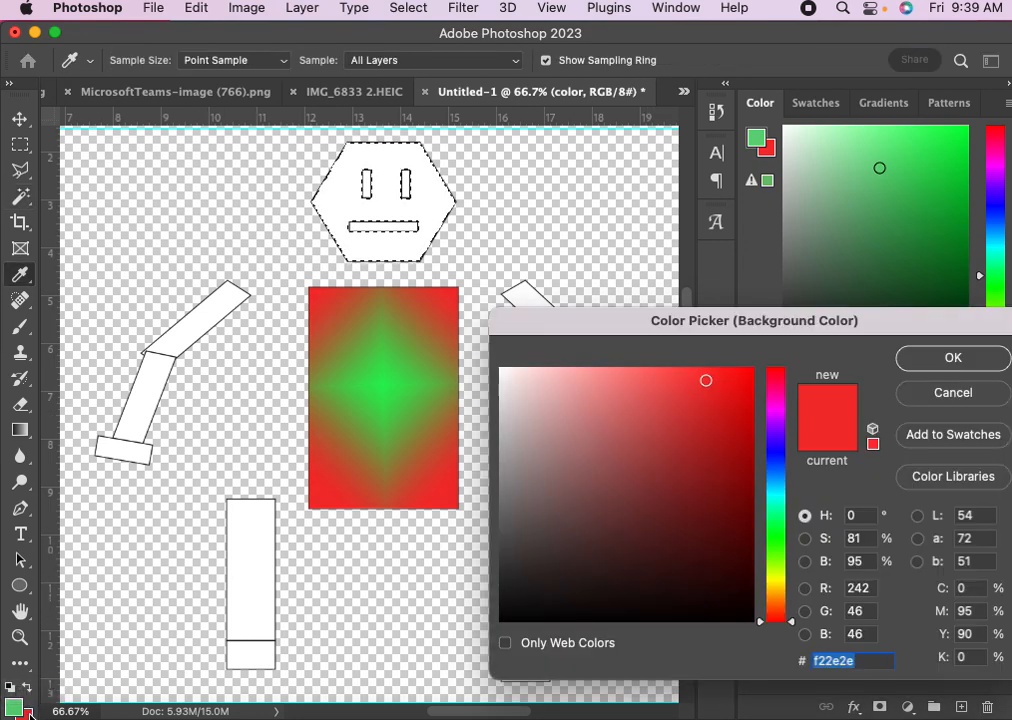
left_click(761, 461)
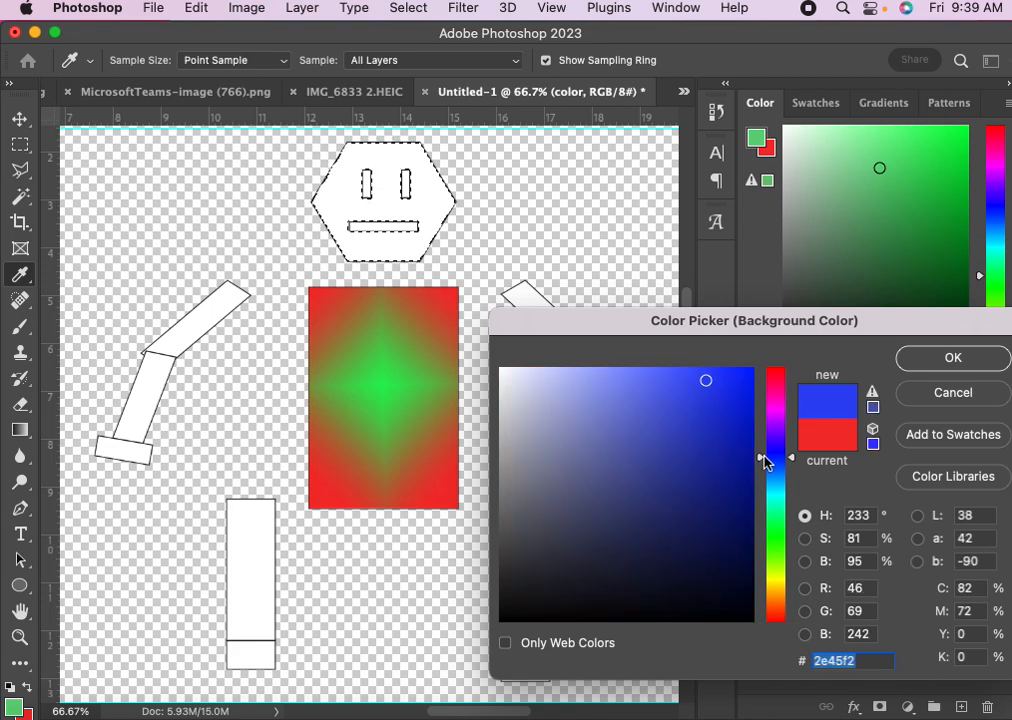
left_click(759, 533)
mouse_move(687, 516)
left_mouse_down()
mouse_move(645, 478)
mouse_move(601, 530)
left_mouse_up()
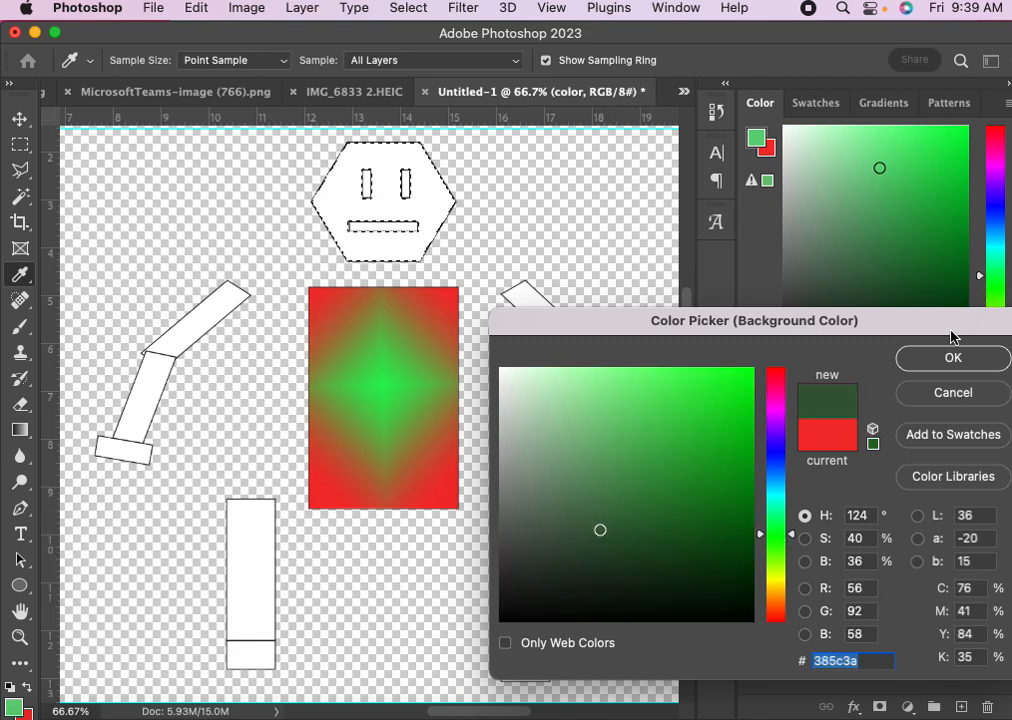
left_click(918, 357)
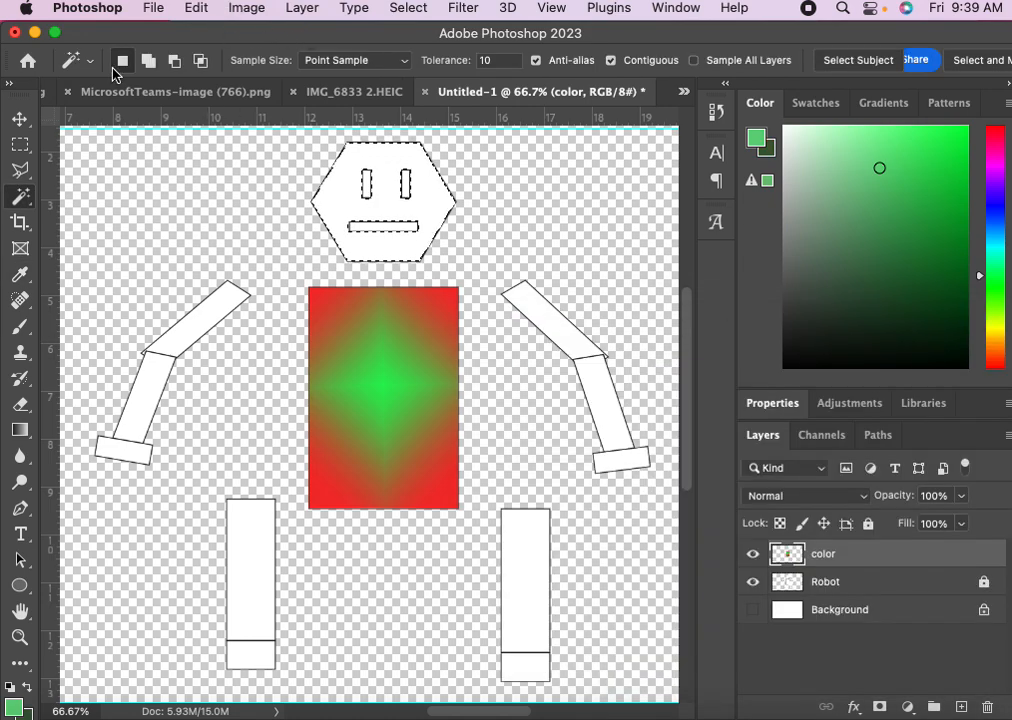
- Fill the selected head with a radial gradient from light green at the center to dark green at the edges, and deselect it
left_click(19, 431)
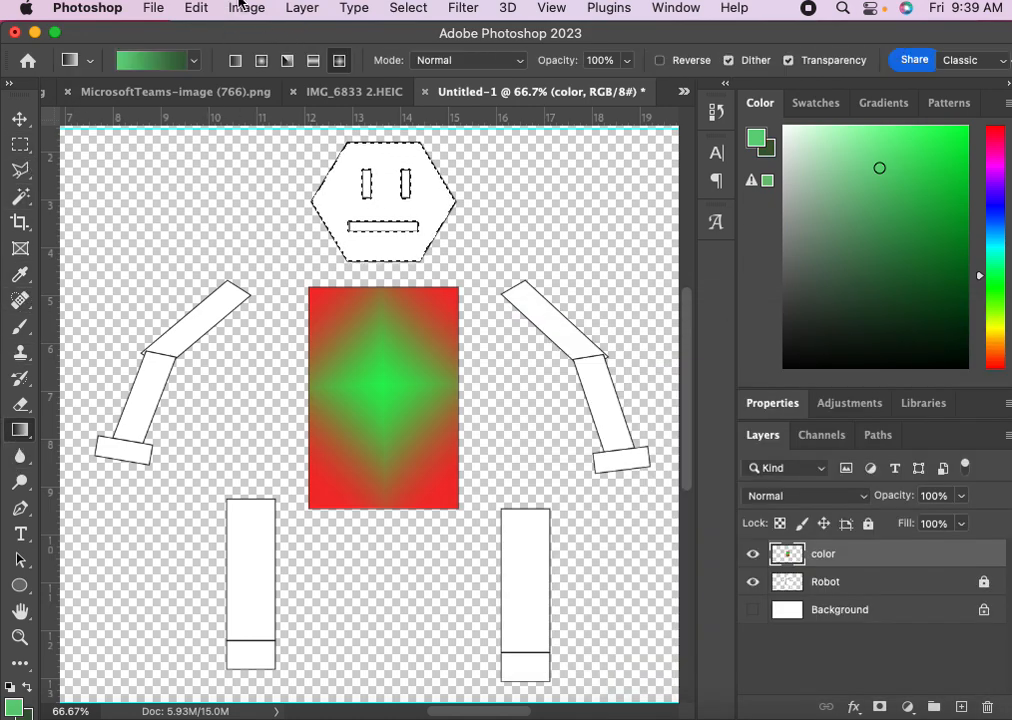
left_click(261, 62)
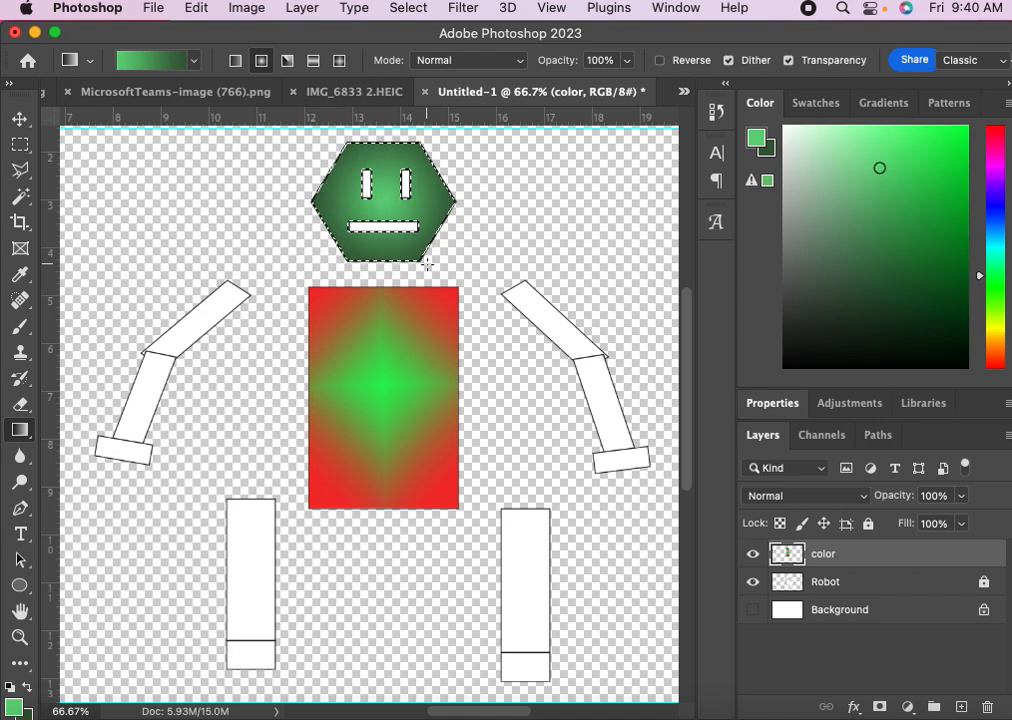
key("ctrl+d")
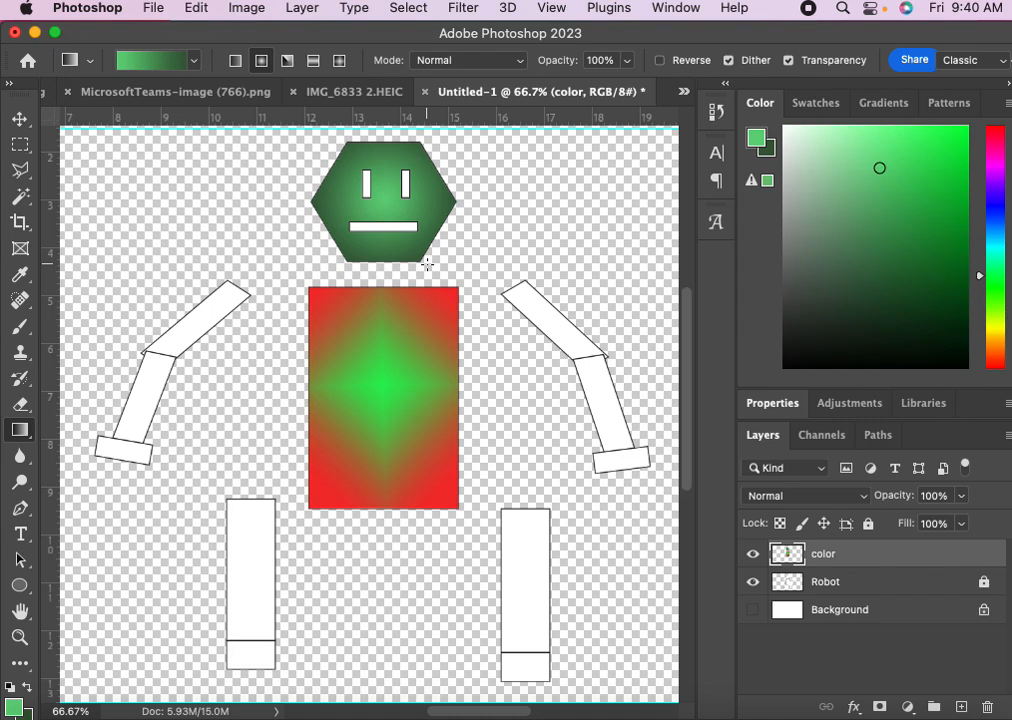
left_click(460, 712)
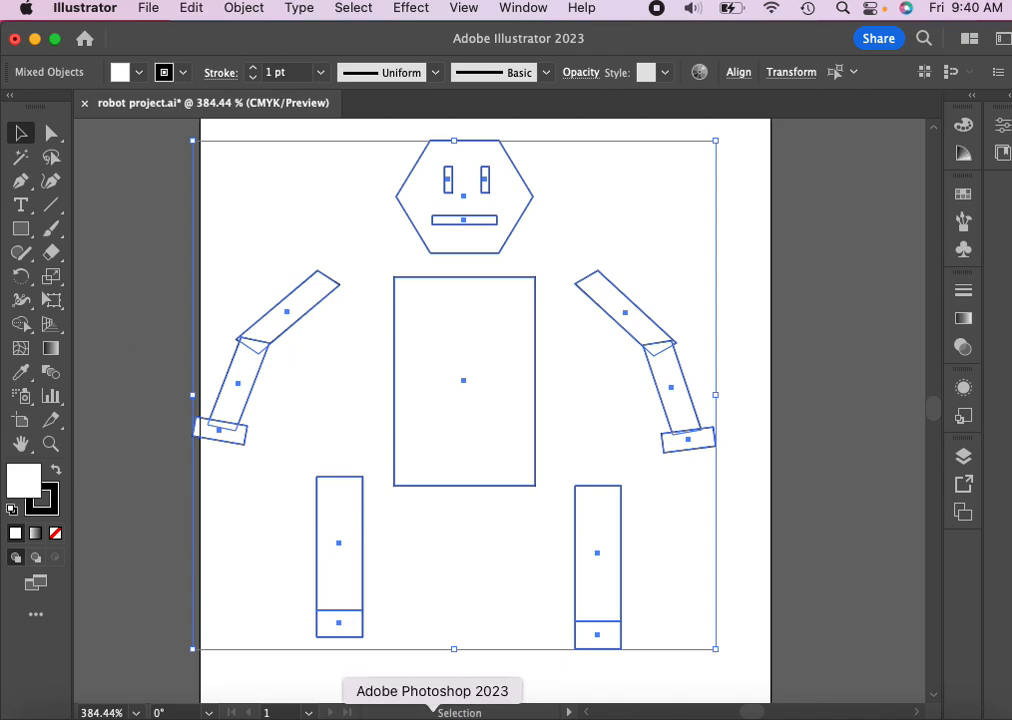
left_click(432, 712)
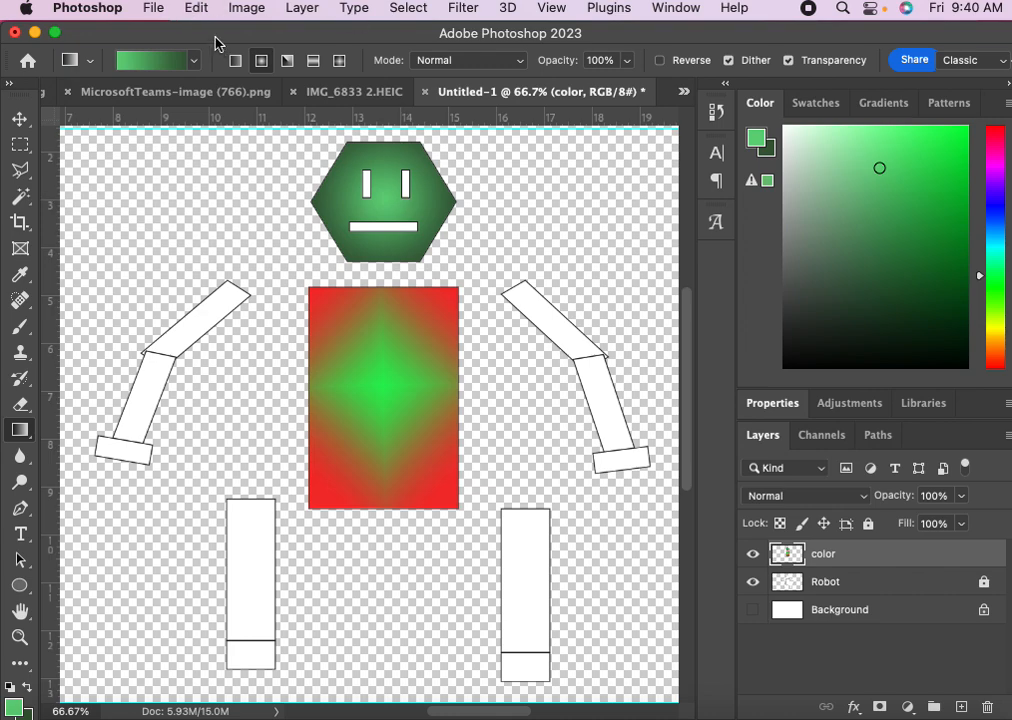
left_click(154, 12)
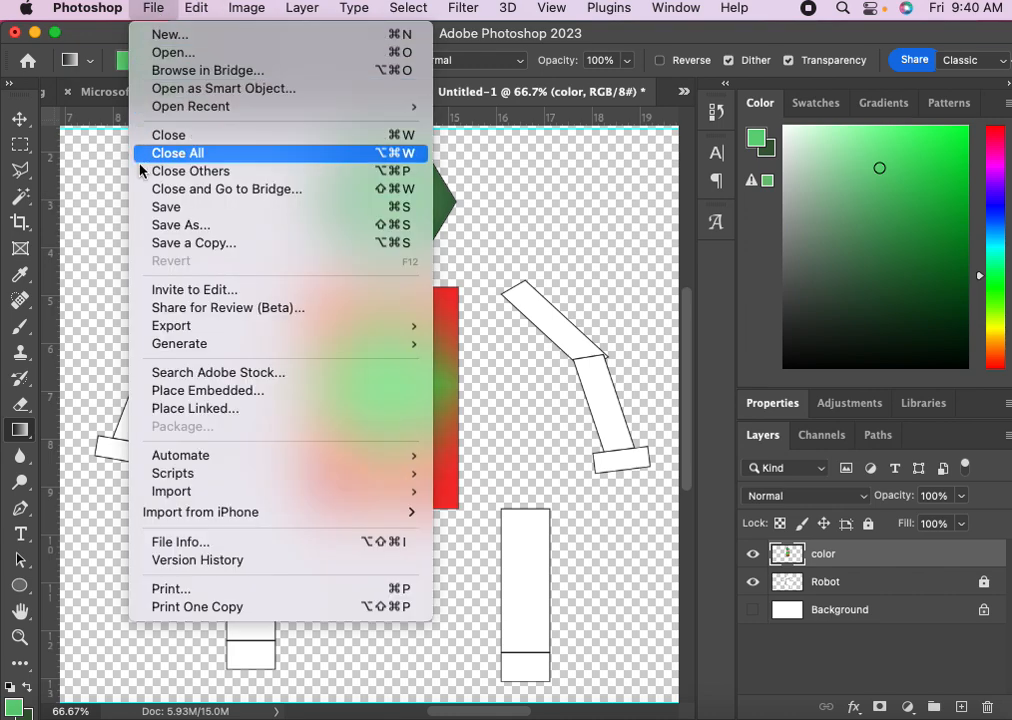
left_click(140, 207)
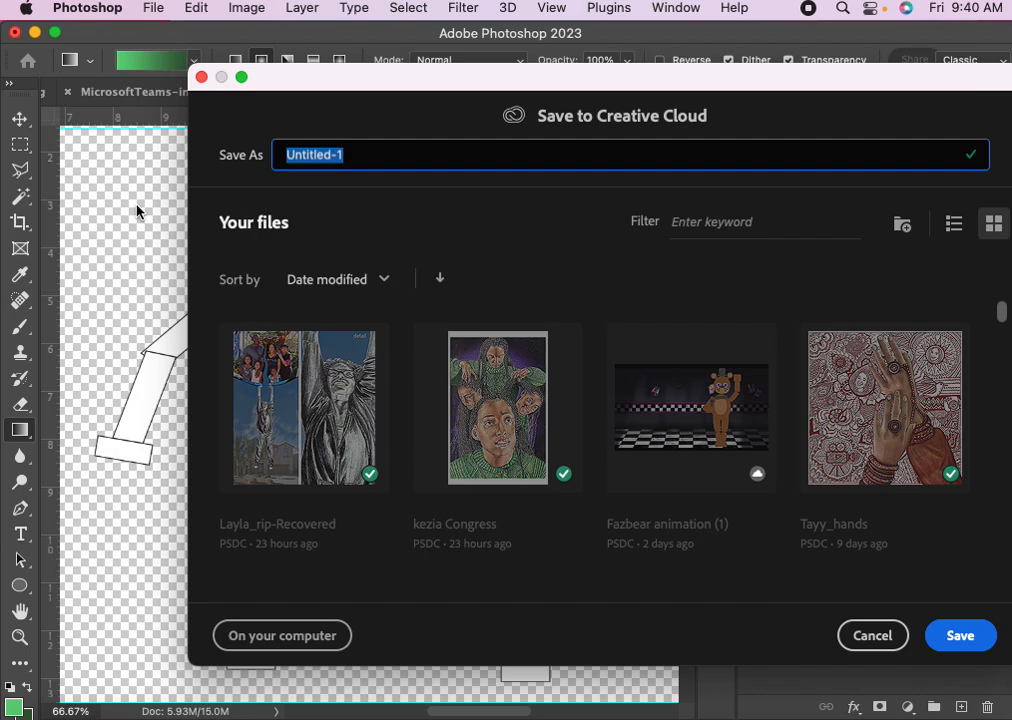
left_click(201, 77)
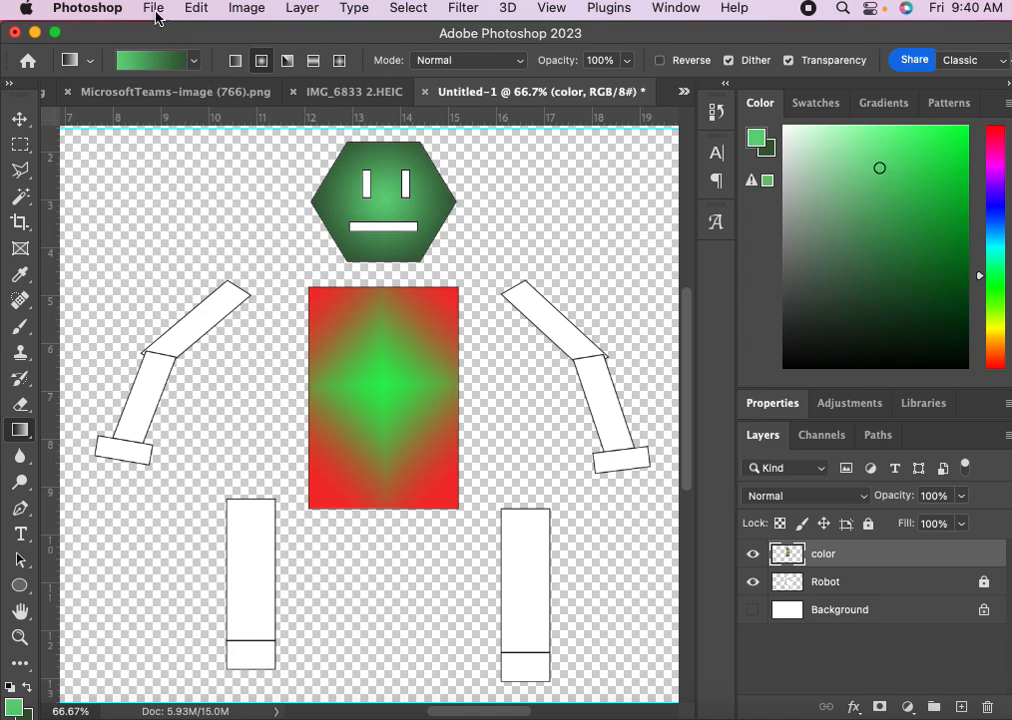
left_click(154, 9)
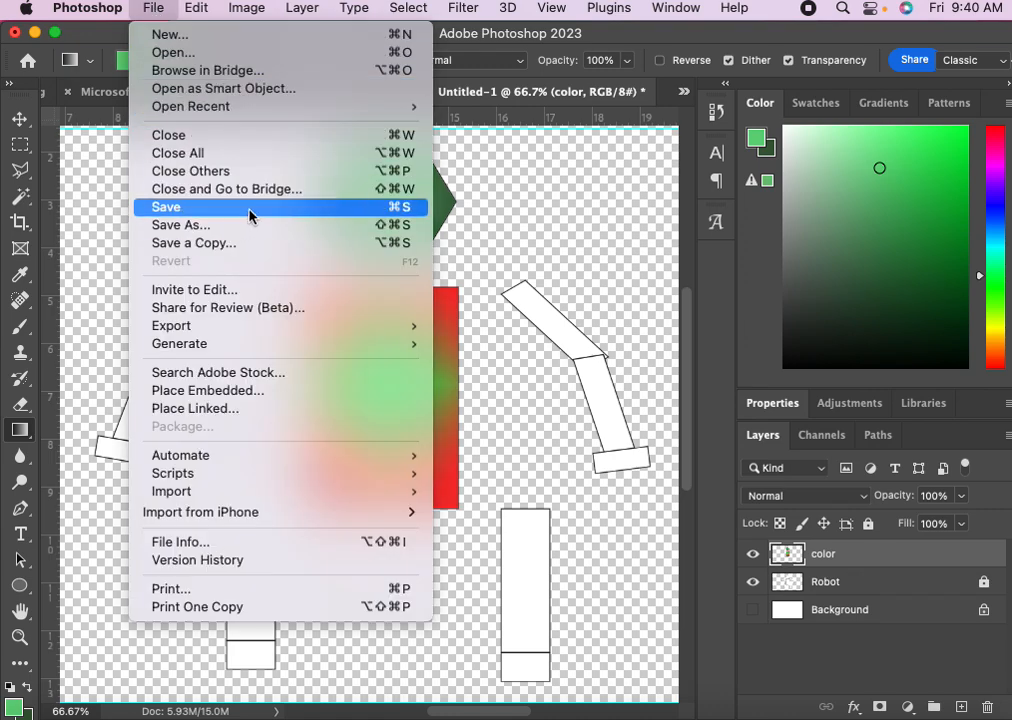
left_click(524, 208)
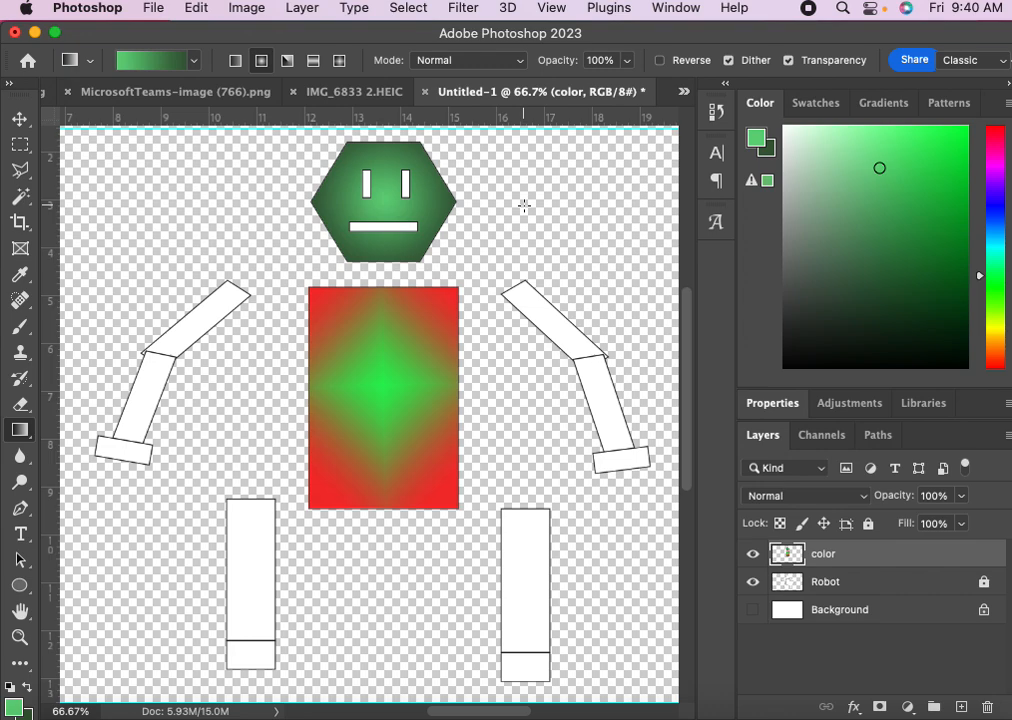